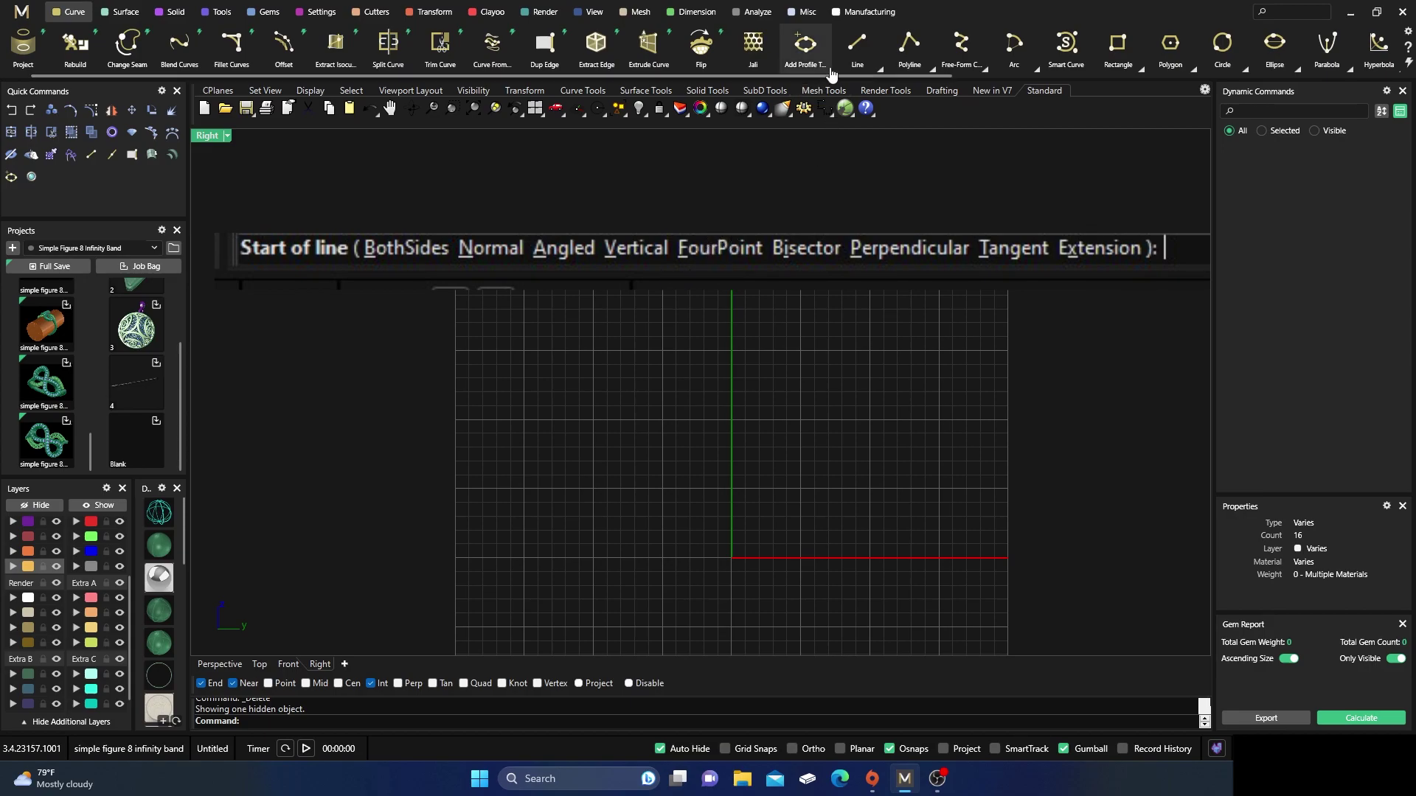
# - Hide the reference picture of the Line command prompt in the Right view
pyautogui.moveTo(610, 345); pyautogui.dragTo(492, 213)
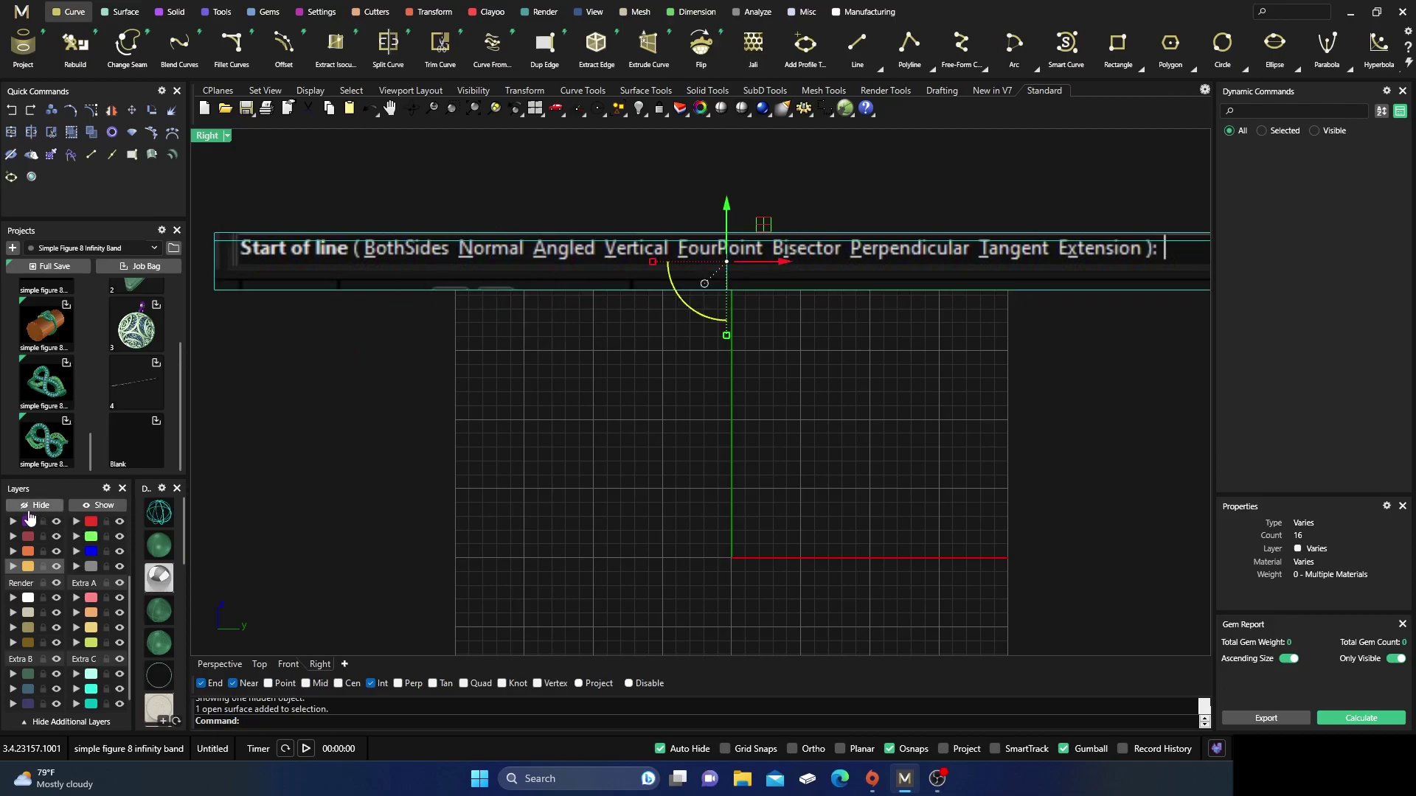
pyautogui.click(42, 507)
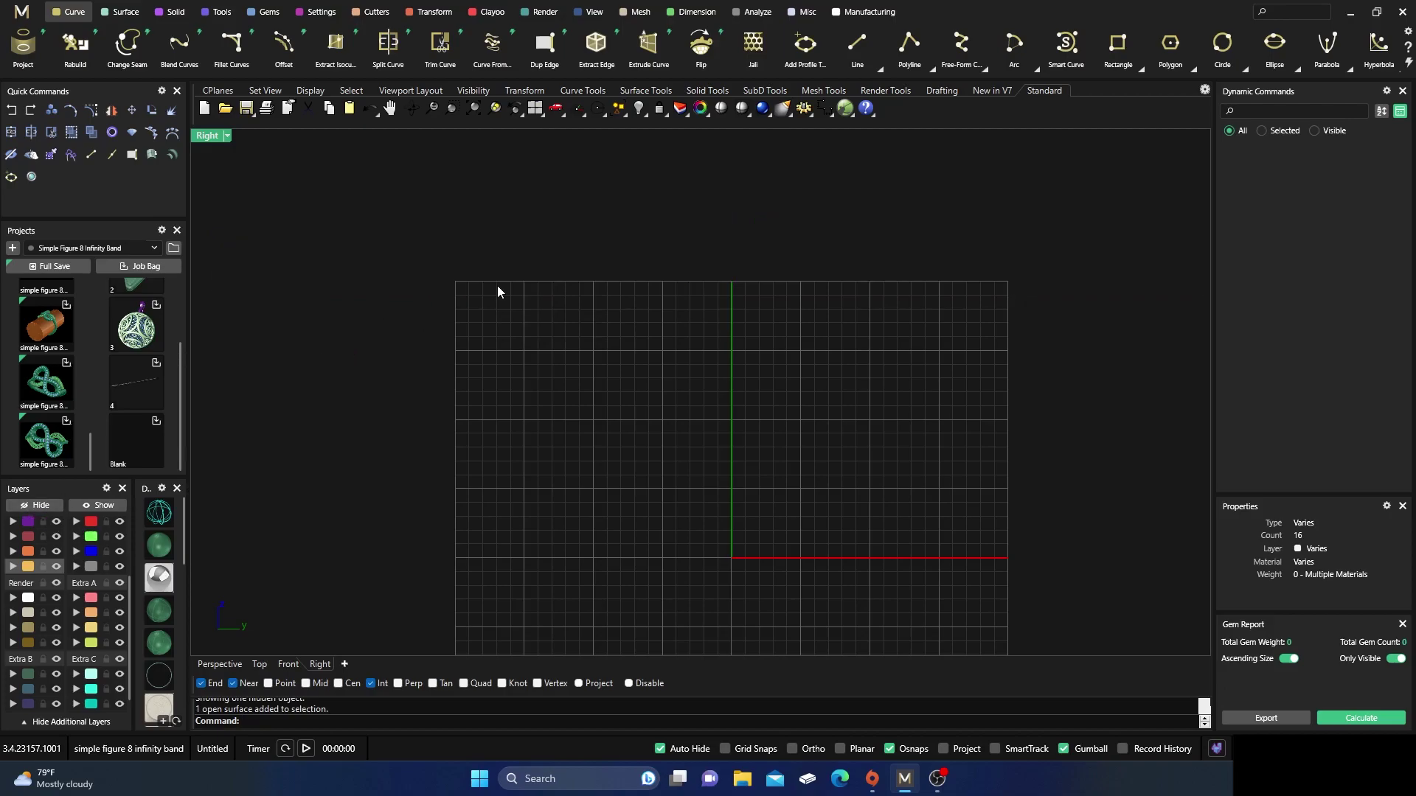
pyautogui.click(879, 71)
pyautogui.click(859, 50)
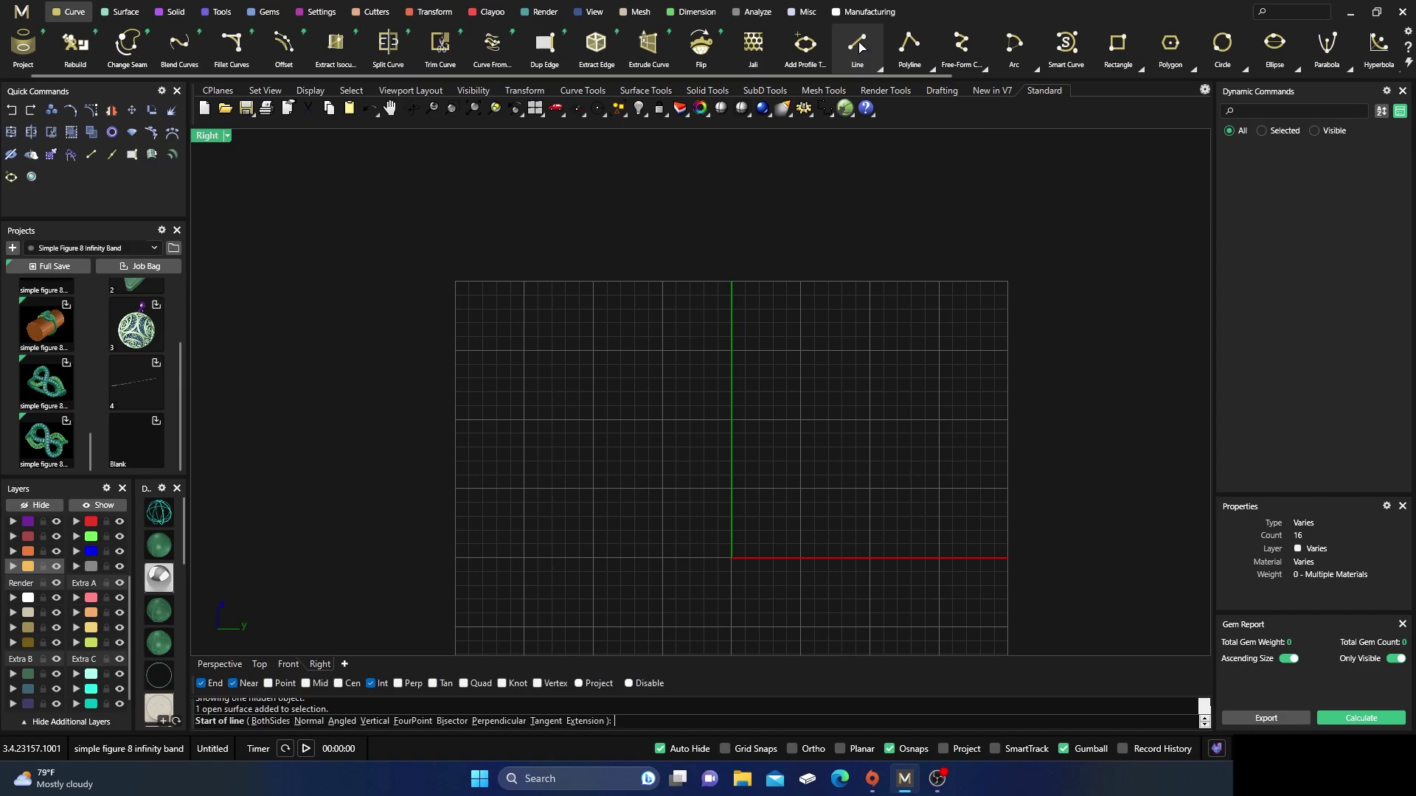
pyautogui.click(412, 722)
pyautogui.press('Escape')
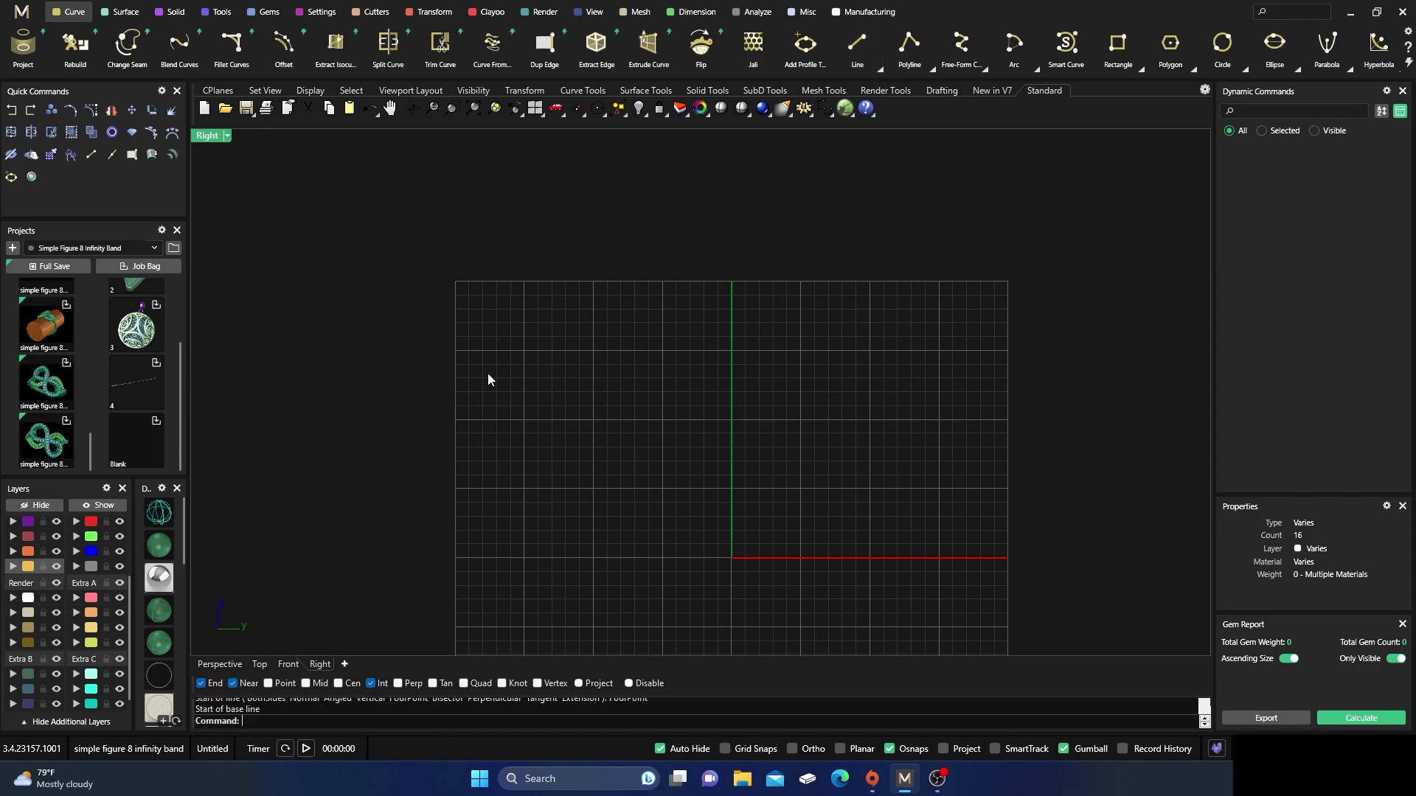
# - Restore the four-view layout and draw three separate slanted lines in the Top view, around and below the origin
pyautogui.click(858, 46)
pyautogui.doubleClick(207, 136)
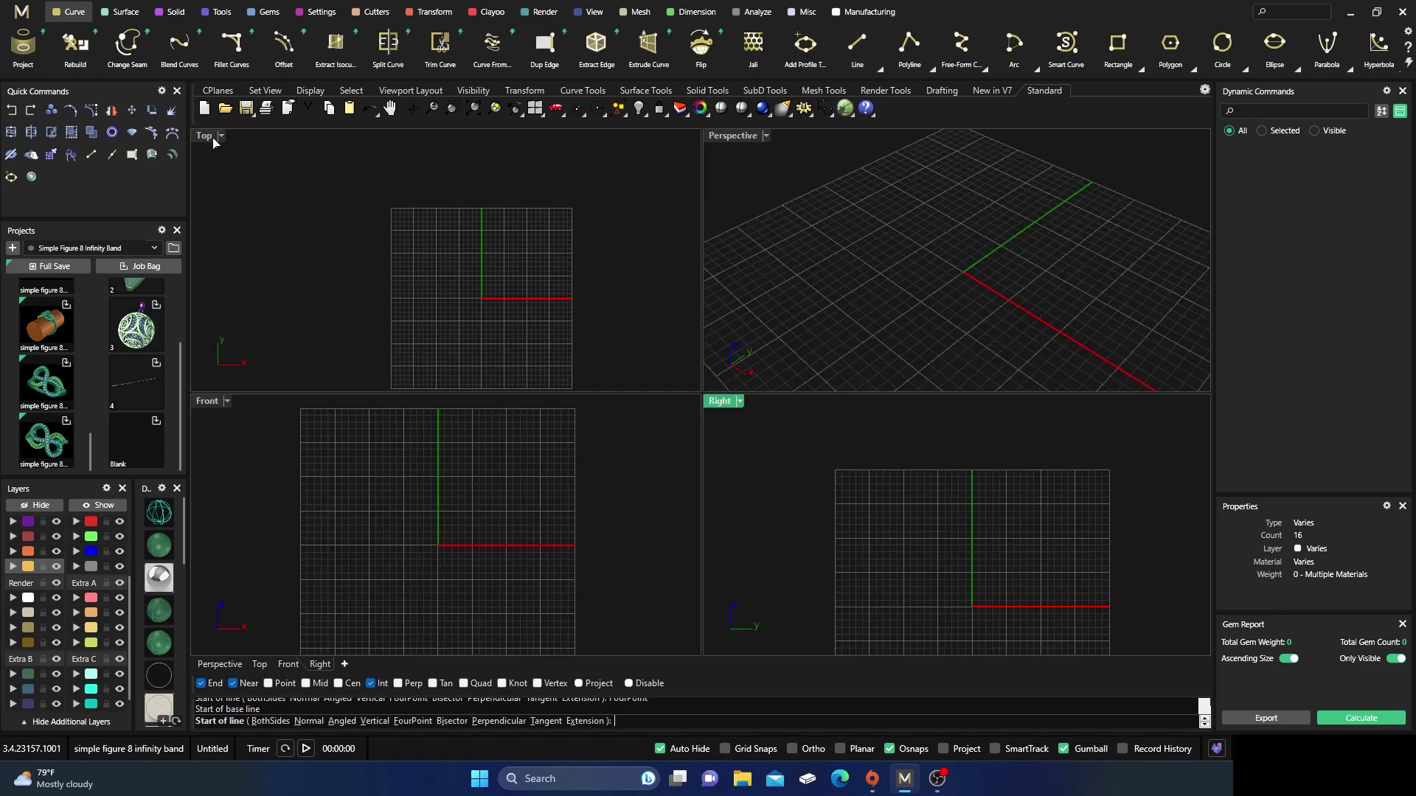
pyautogui.scroll(3, 391, 275)
pyautogui.click(333, 257)
pyautogui.click(435, 201)
pyautogui.rightClick(506, 308)
pyautogui.click(533, 348)
pyautogui.click(542, 259)
pyautogui.rightClick(427, 316)
pyautogui.click(399, 312)
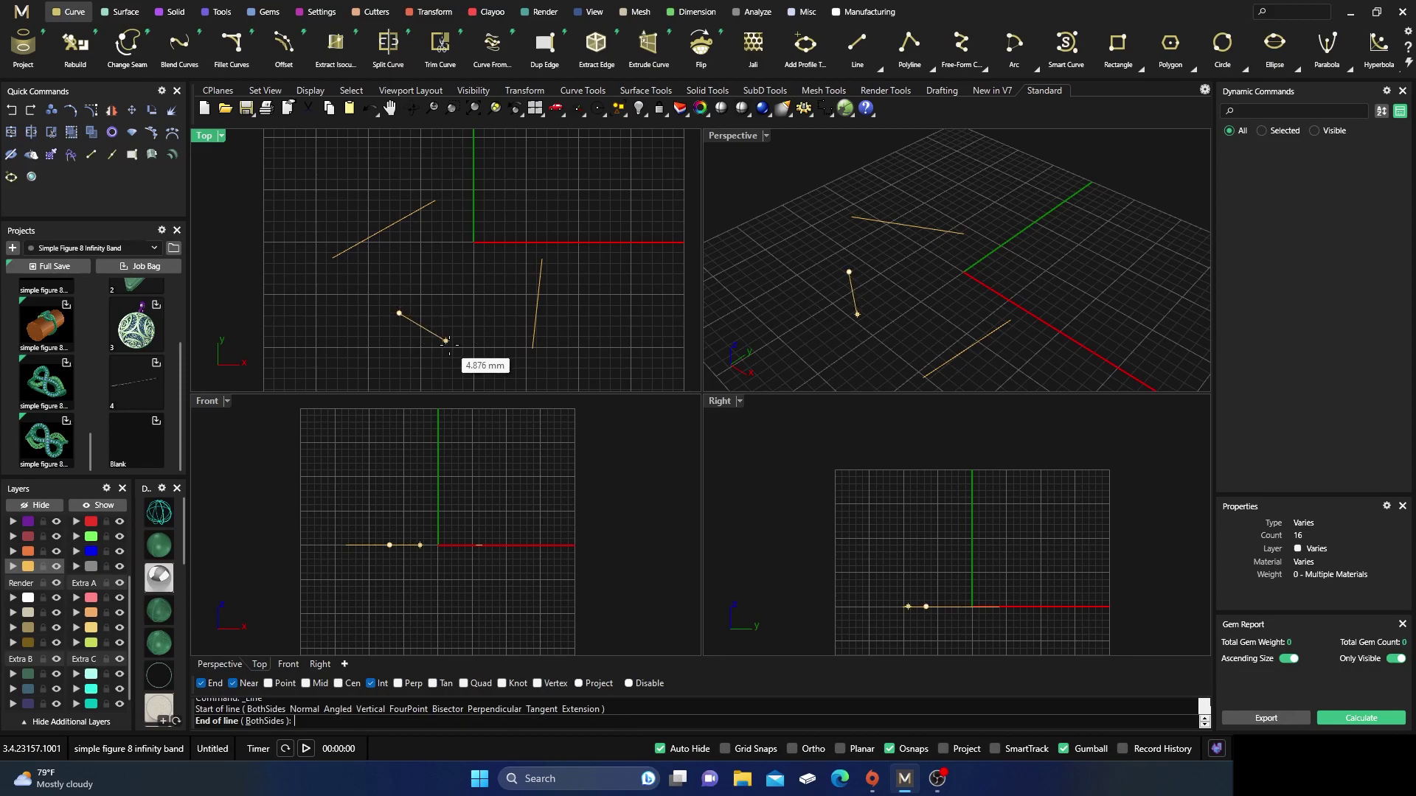
pyautogui.click(455, 354)
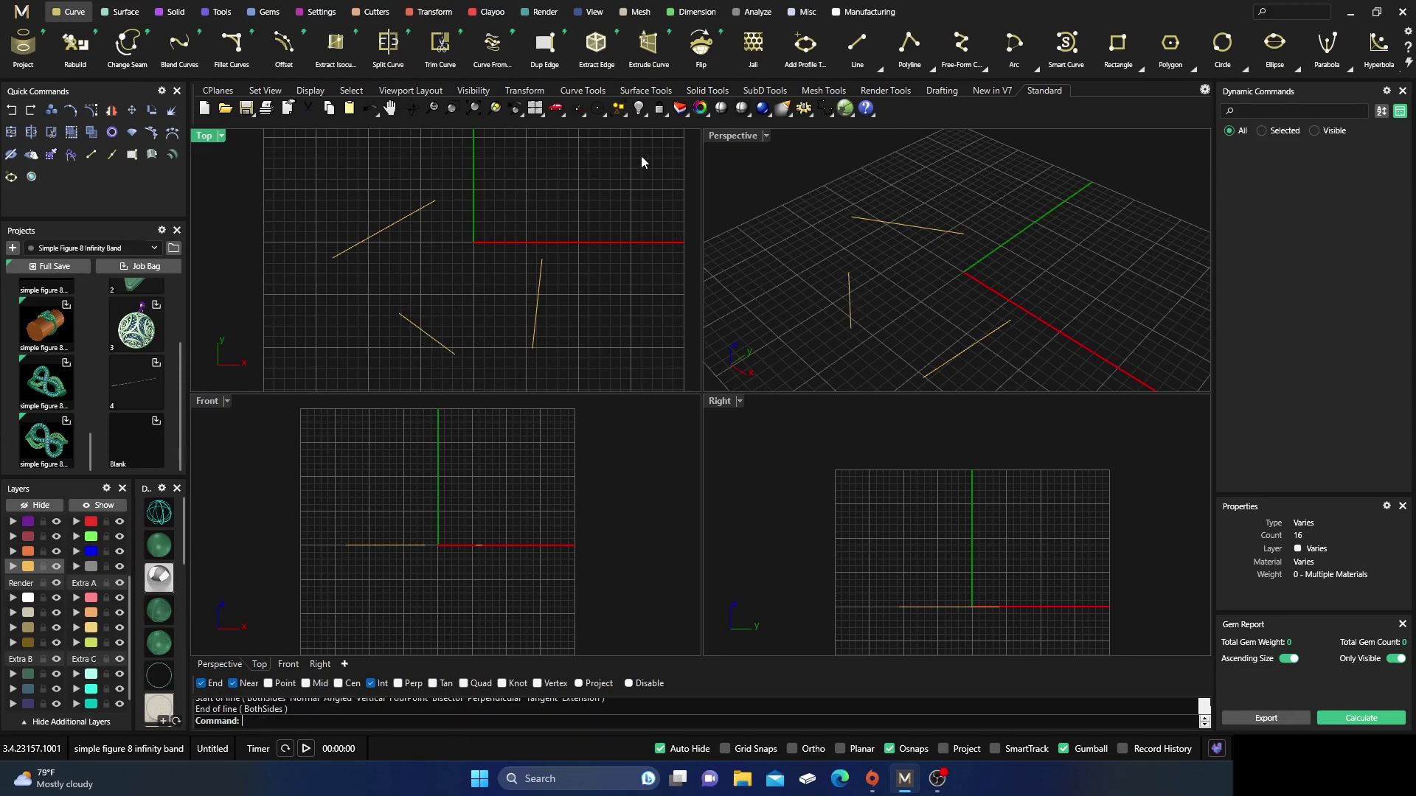
# - Draw a Line From 4 Points, basing it on the upper-left line's lower end and the right line's upper end, with both endpoints between them
pyautogui.click(879, 70)
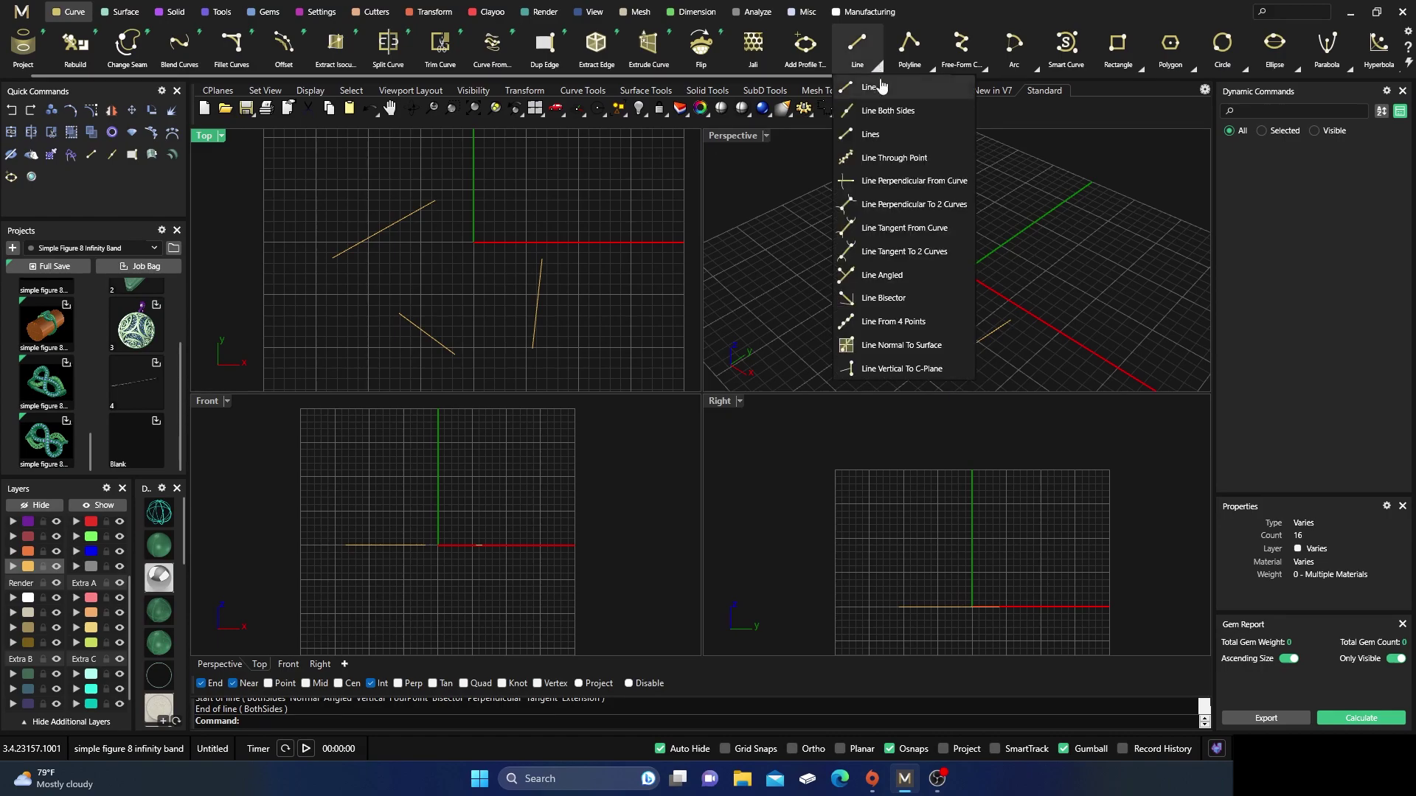
pyautogui.click(871, 322)
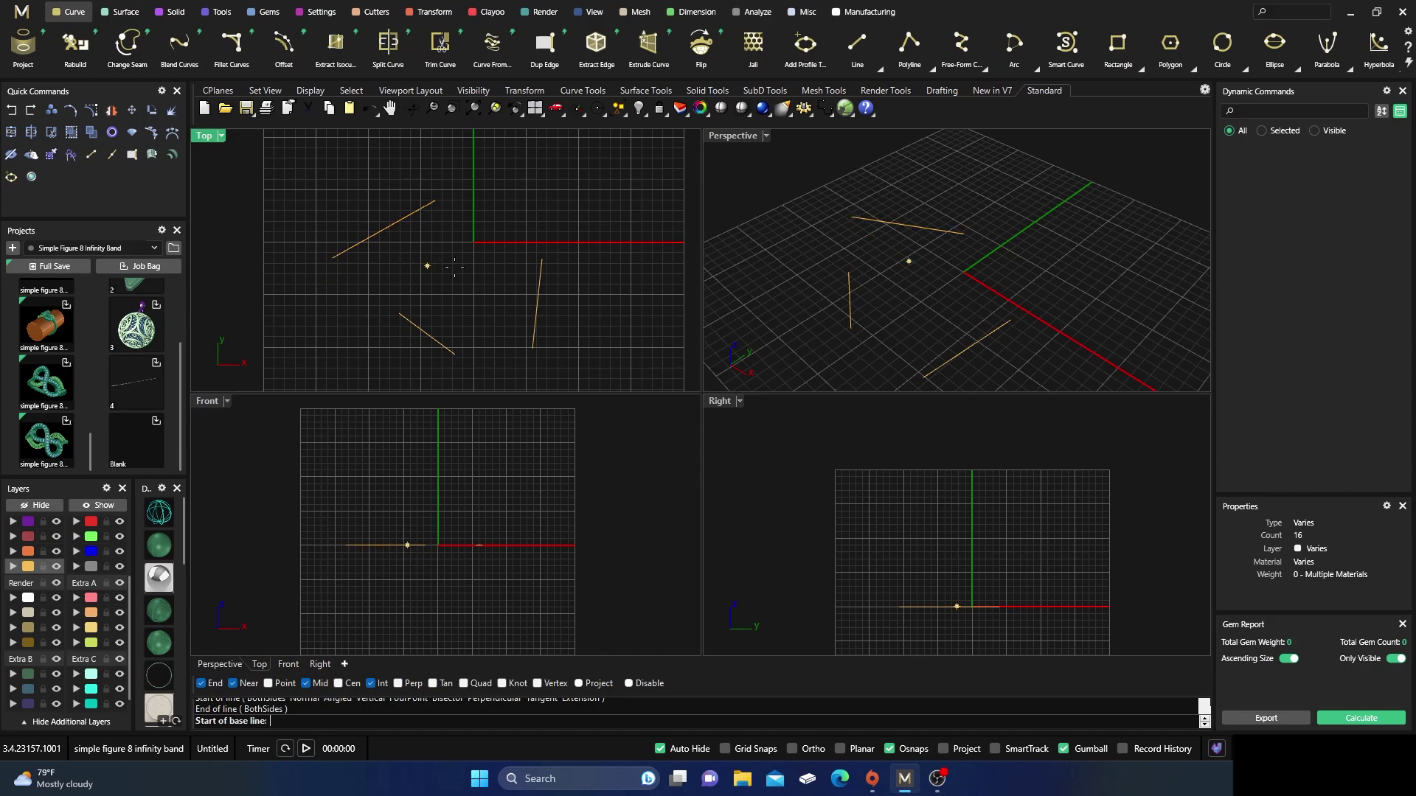
pyautogui.click(331, 258)
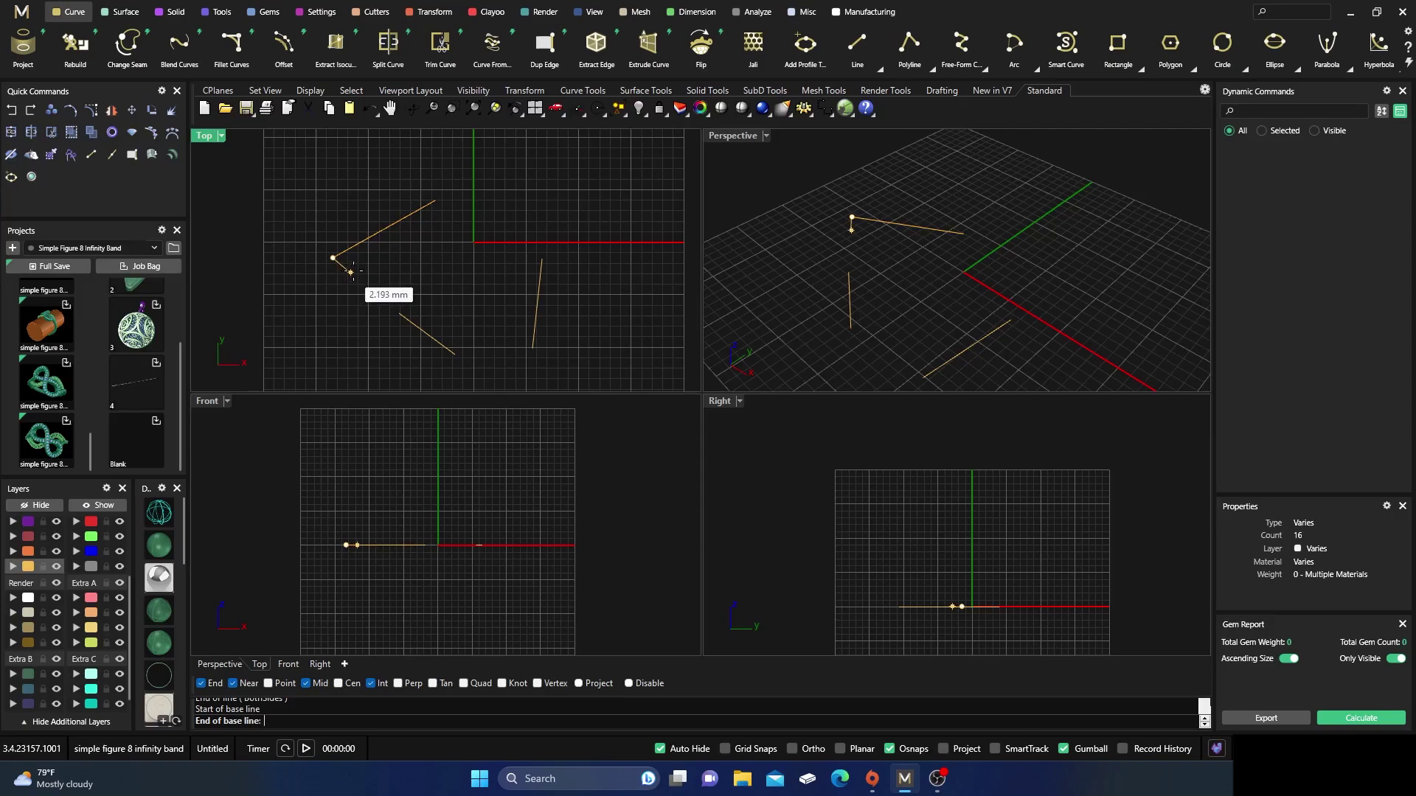
pyautogui.click(541, 264)
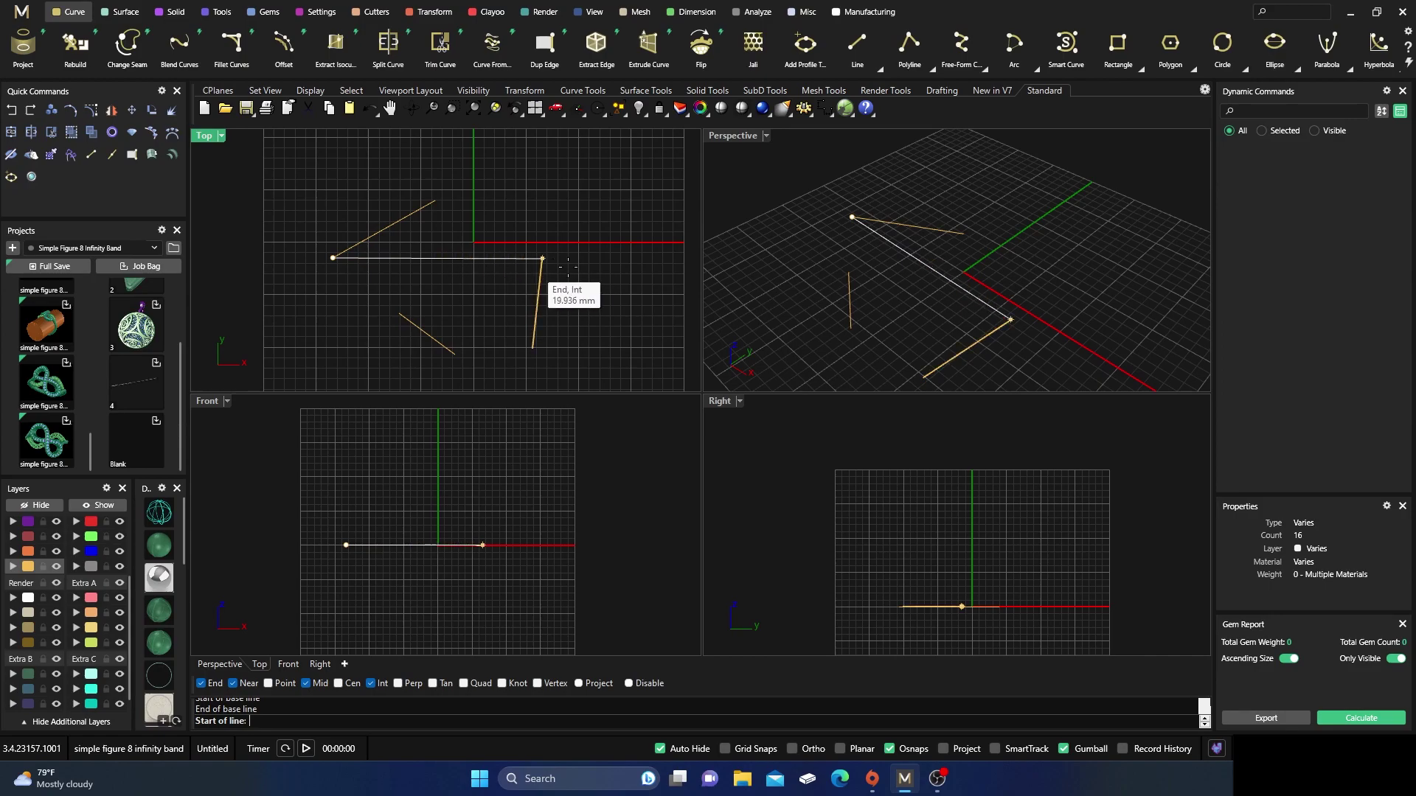
pyautogui.click(499, 258)
pyautogui.click(411, 259)
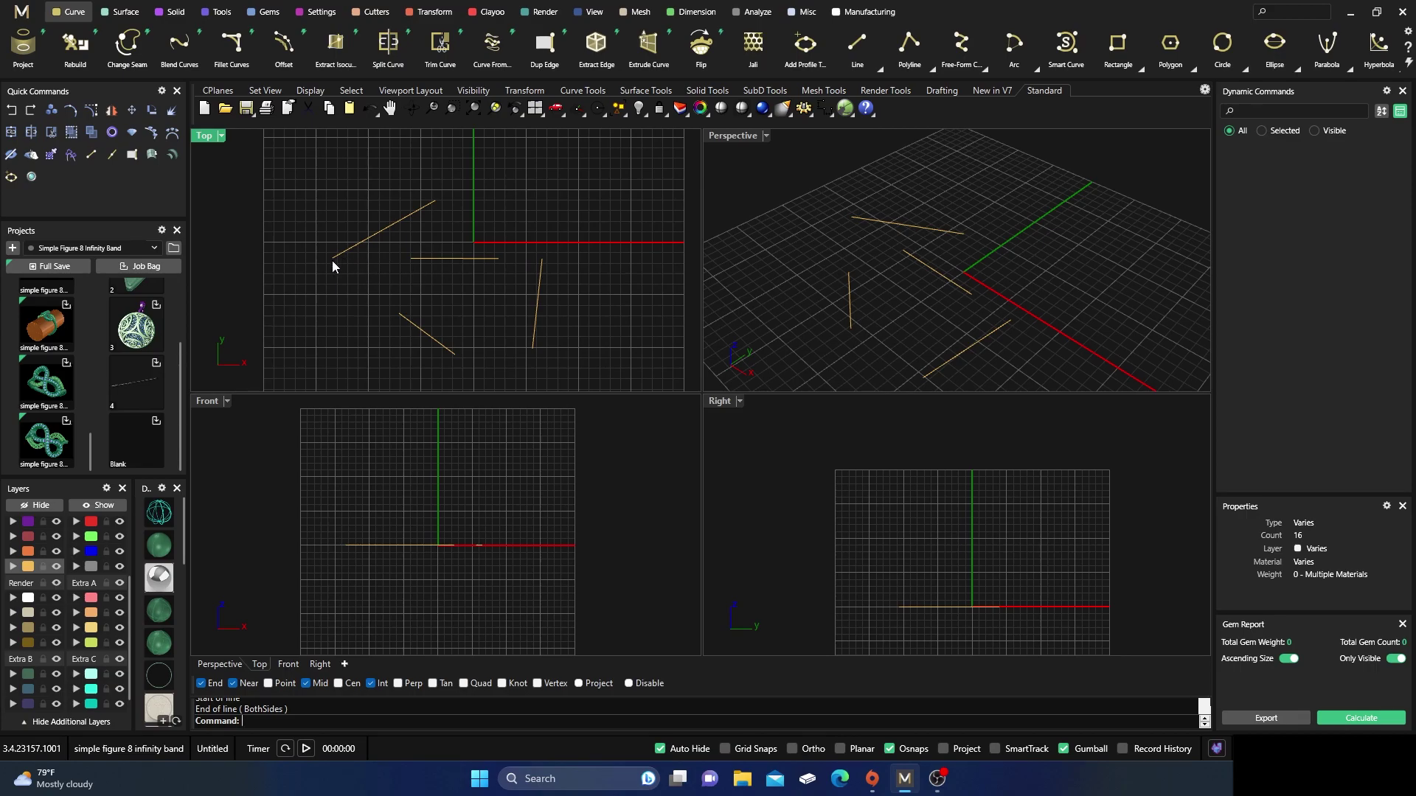
# - Draw a check line from the right line's upper end to the upper-left line's lower end, and delete it
pyautogui.click(857, 45)
pyautogui.click(542, 259)
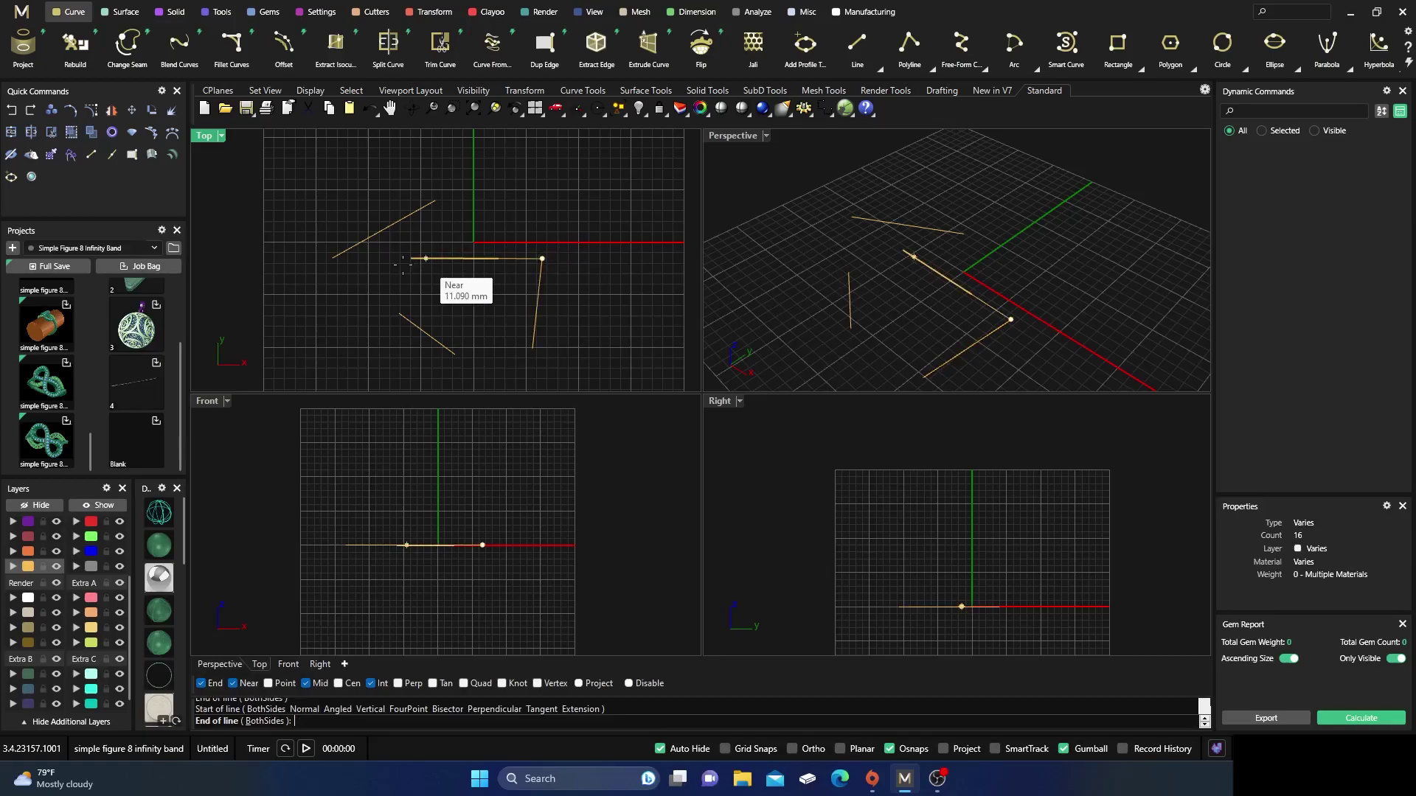
pyautogui.click(335, 261)
pyautogui.scroll(3, 426, 254)
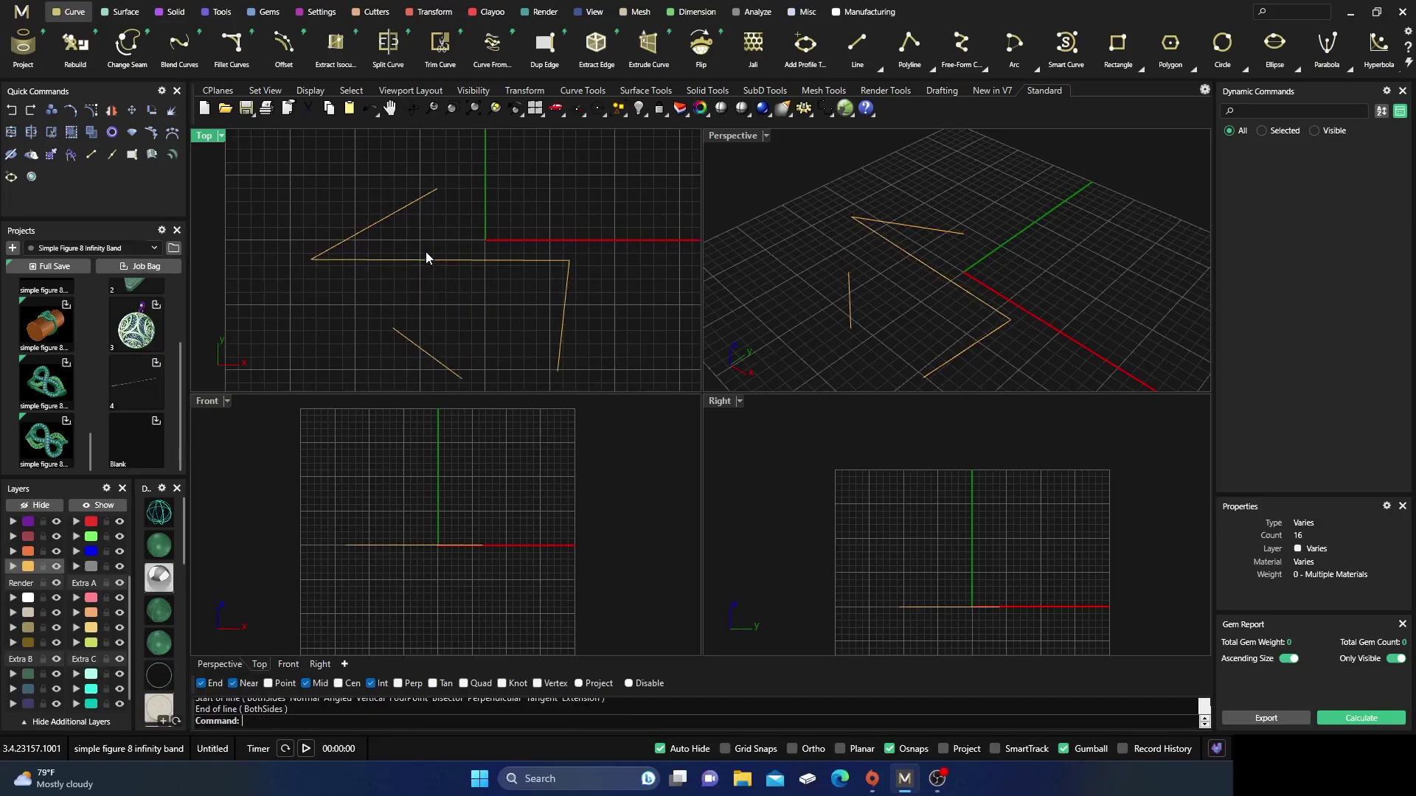
pyautogui.moveTo(472, 236); pyautogui.dragTo(469, 290)
pyautogui.press('Delete')
pyautogui.scroll(-3, 502, 285)
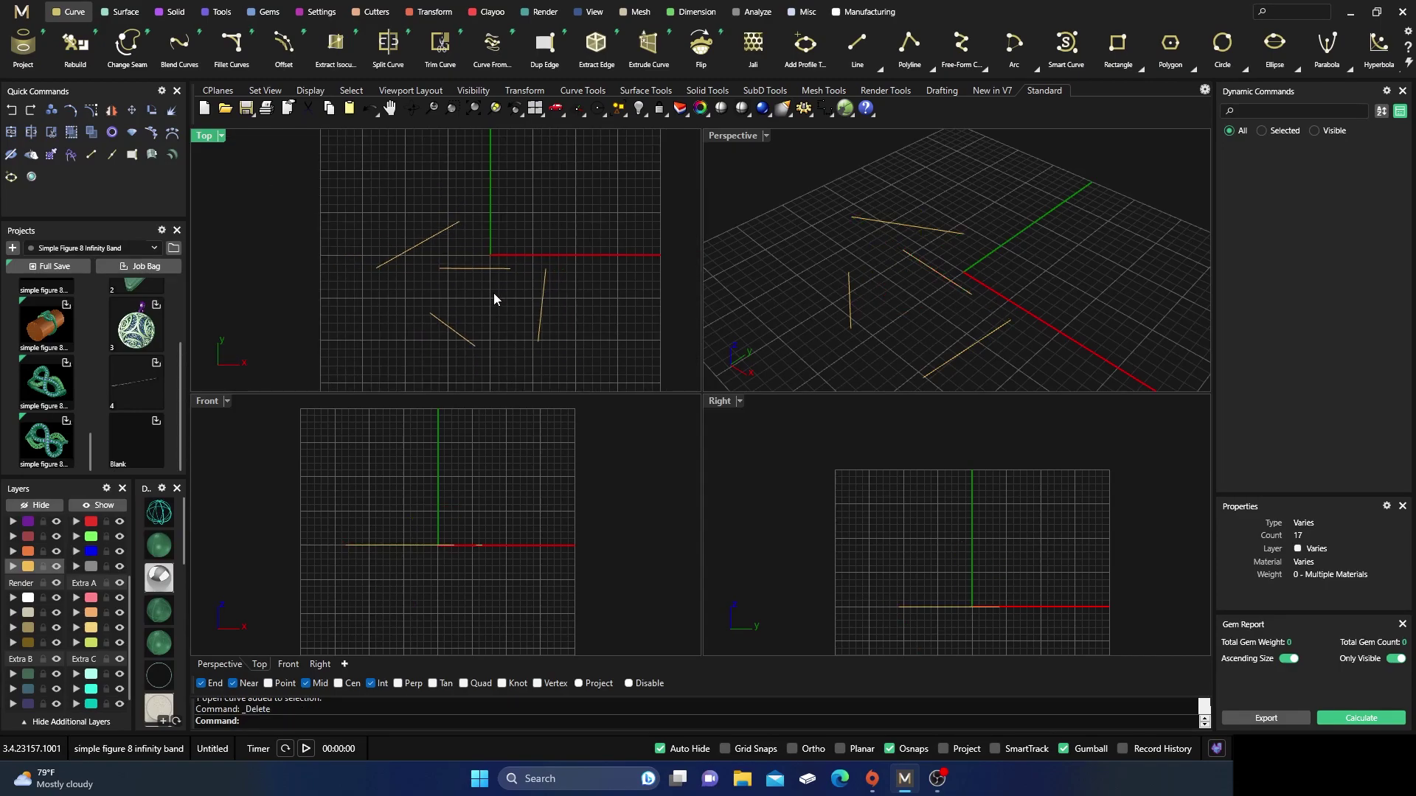
pyautogui.rightClick(287, 722)
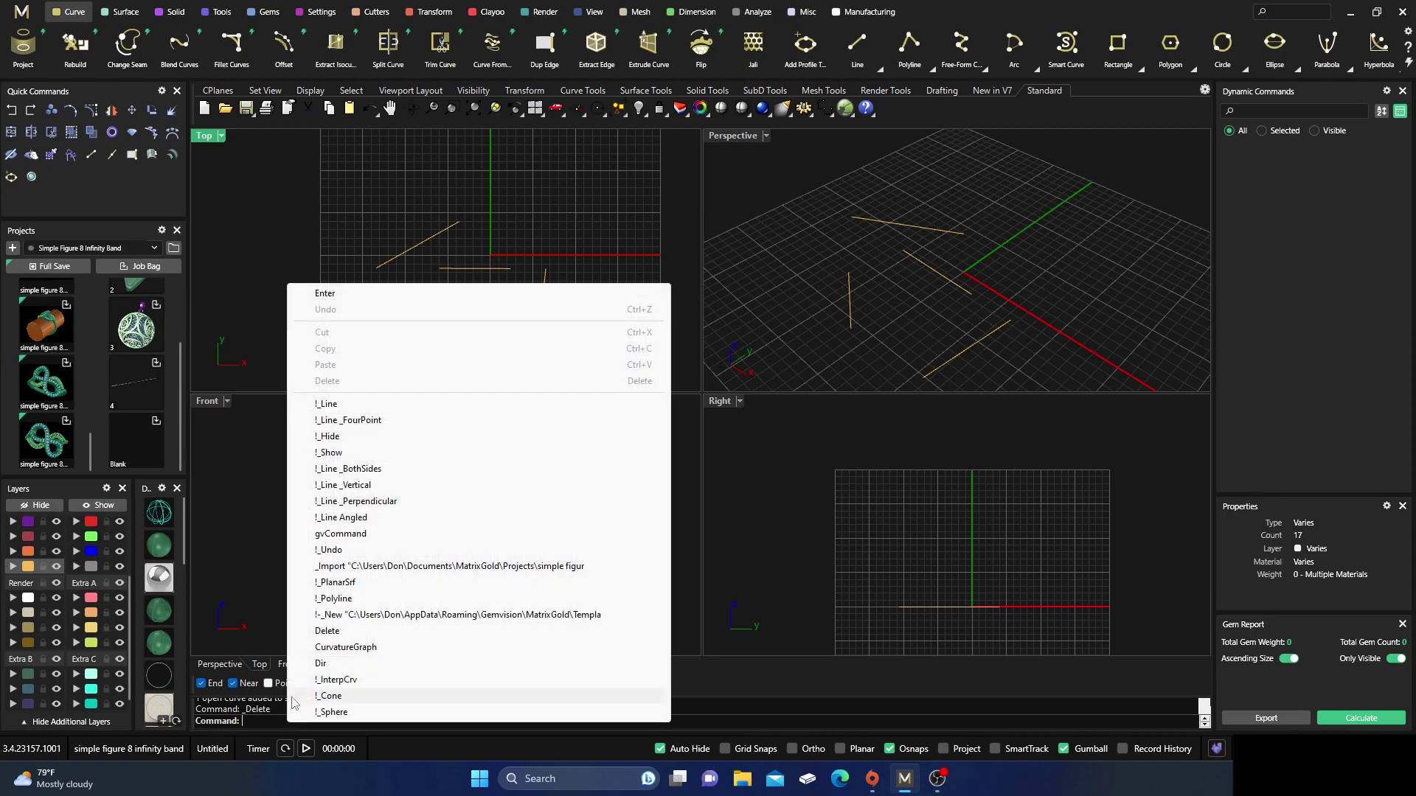
pyautogui.click(357, 422)
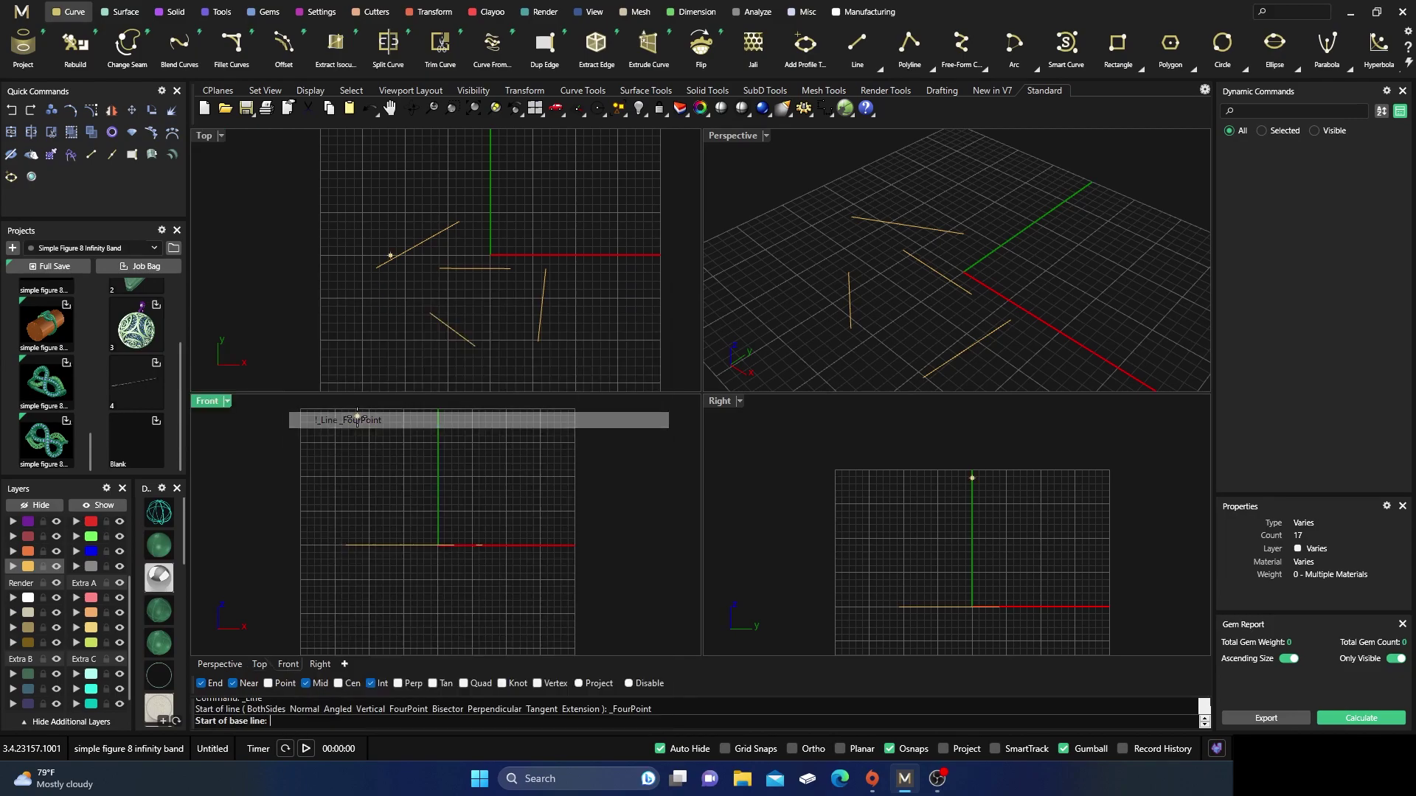
pyautogui.click(432, 314)
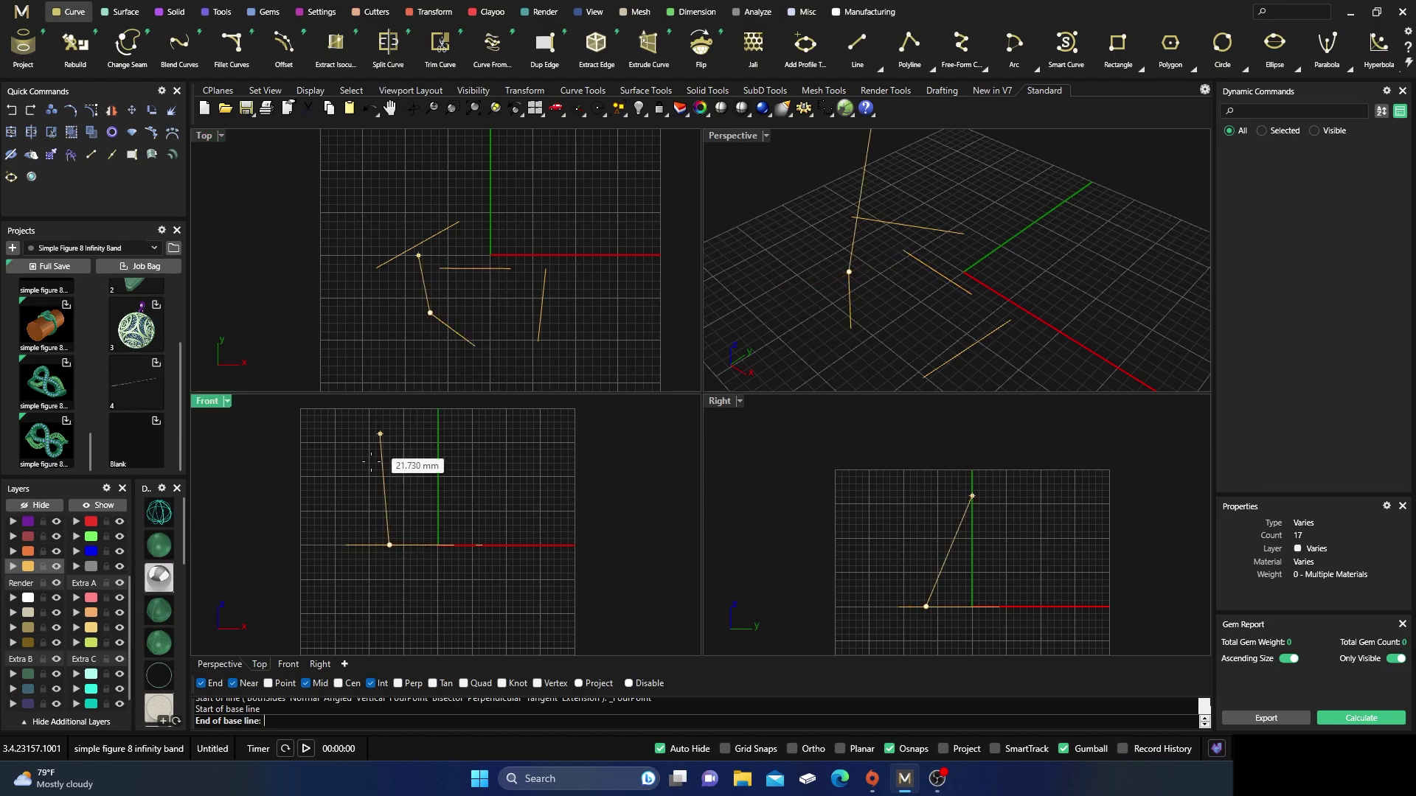
pyautogui.press('Escape')
pyautogui.rightClick(418, 339)
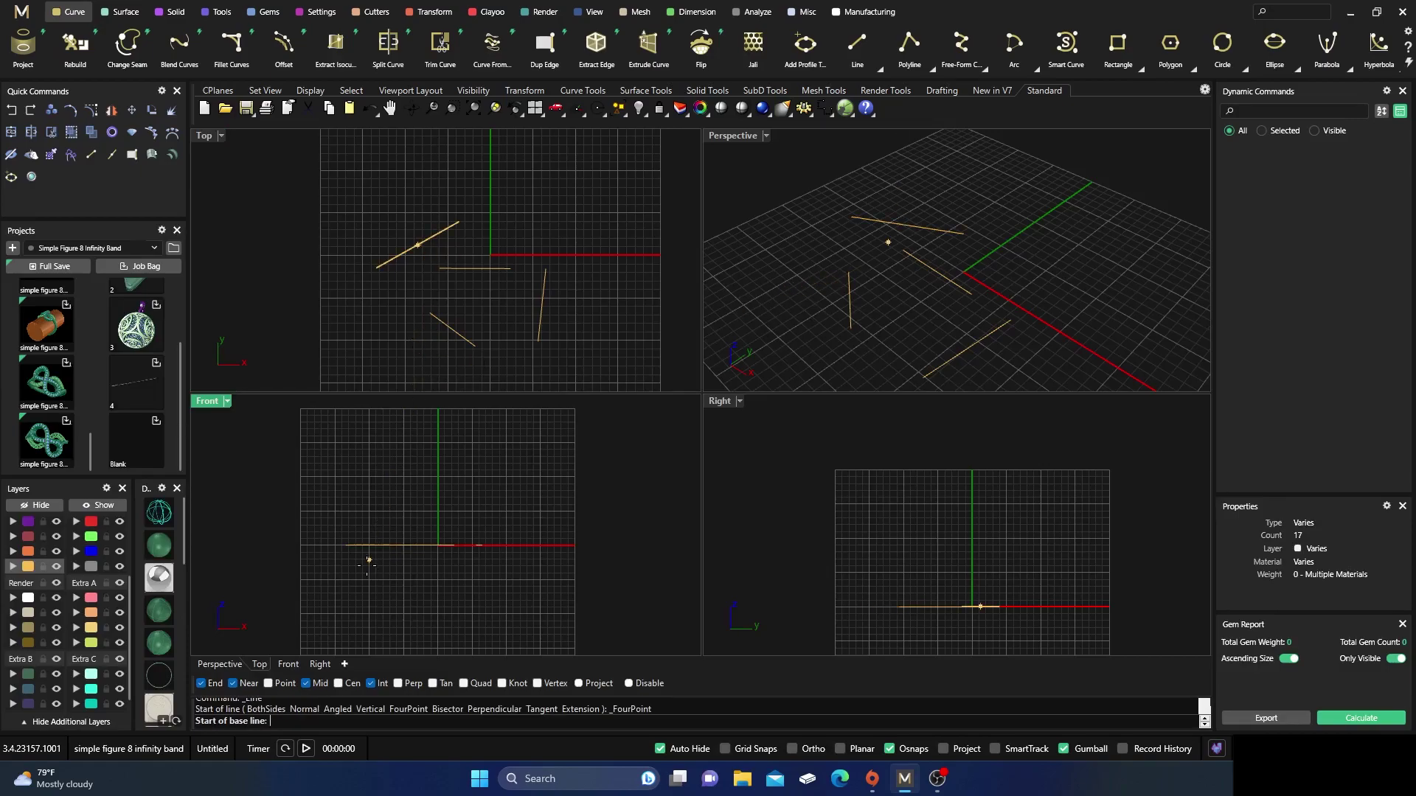
pyautogui.press('Escape')
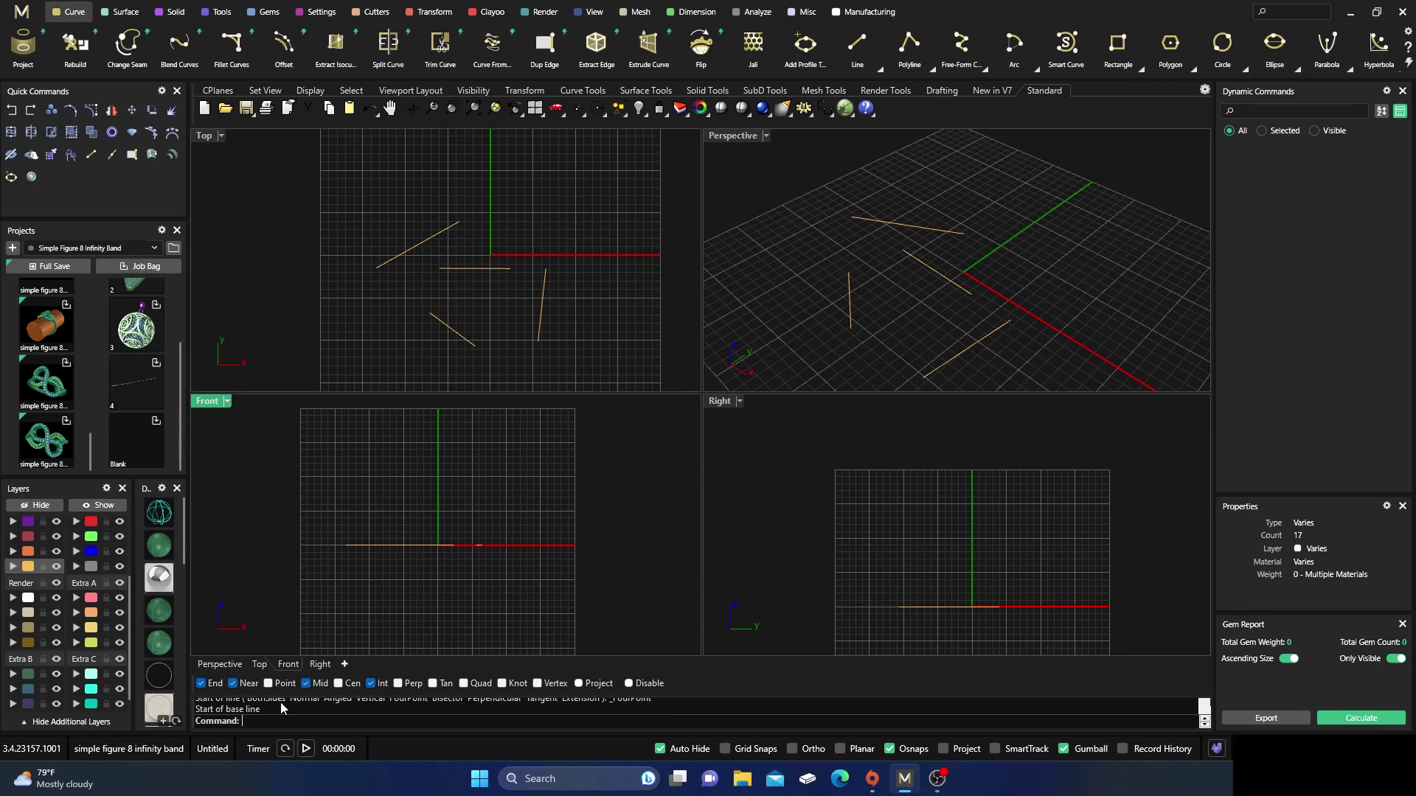
# - Draw a four-point BothSides line based on the lower line's upper end and the horizontal line's left end, centred below and ending at the horizontal line
pyautogui.rightClick(266, 722)
pyautogui.click(321, 421)
pyautogui.click(413, 722)
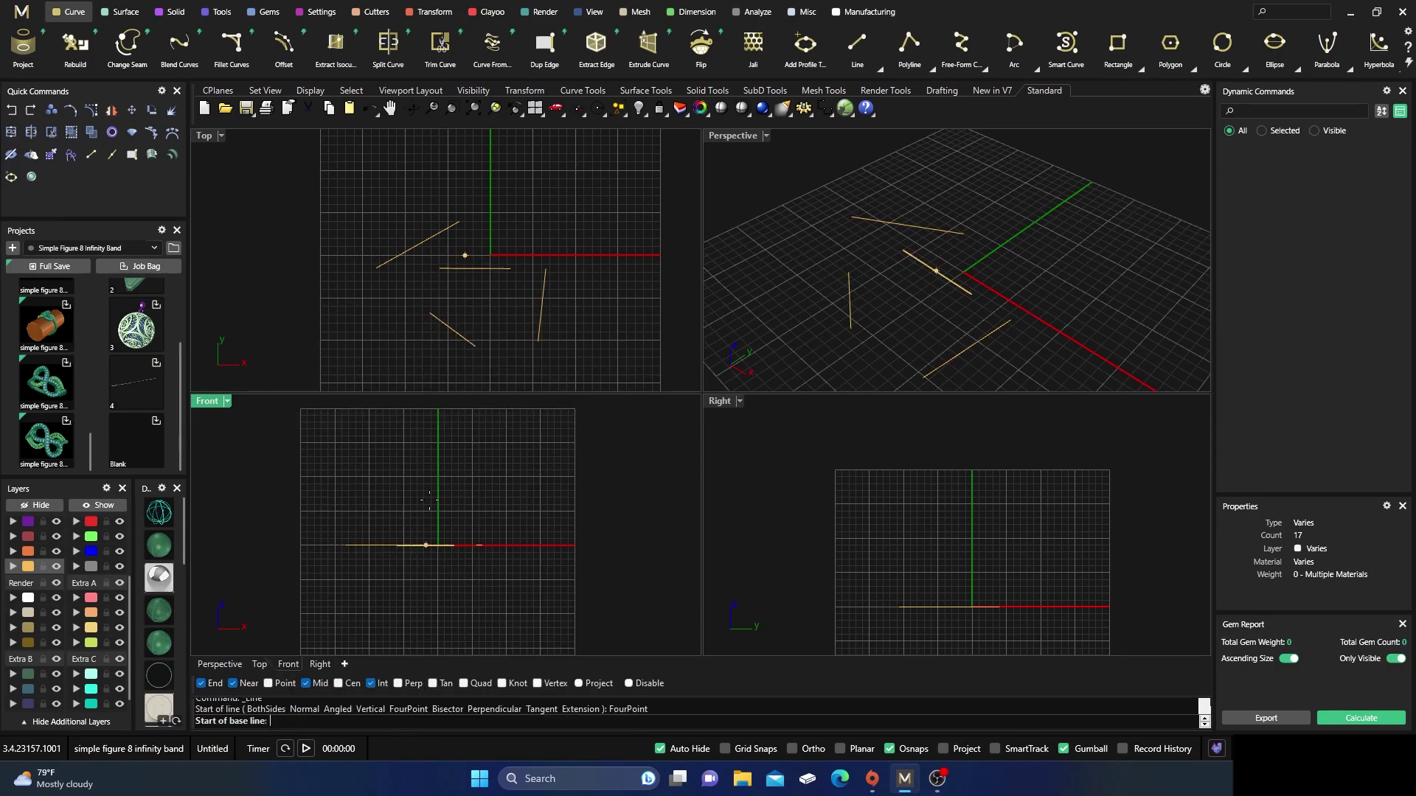
pyautogui.click(431, 314)
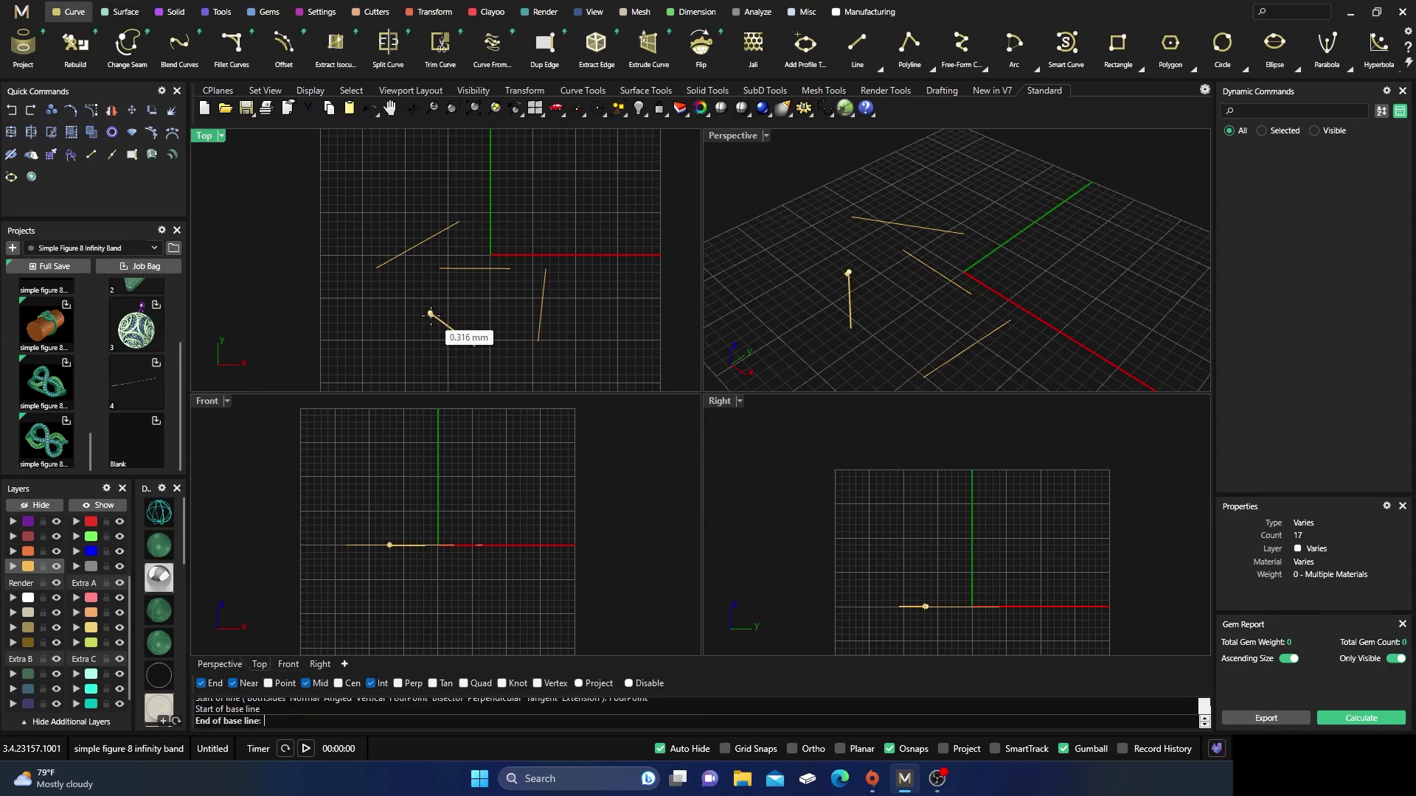
pyautogui.click(440, 269)
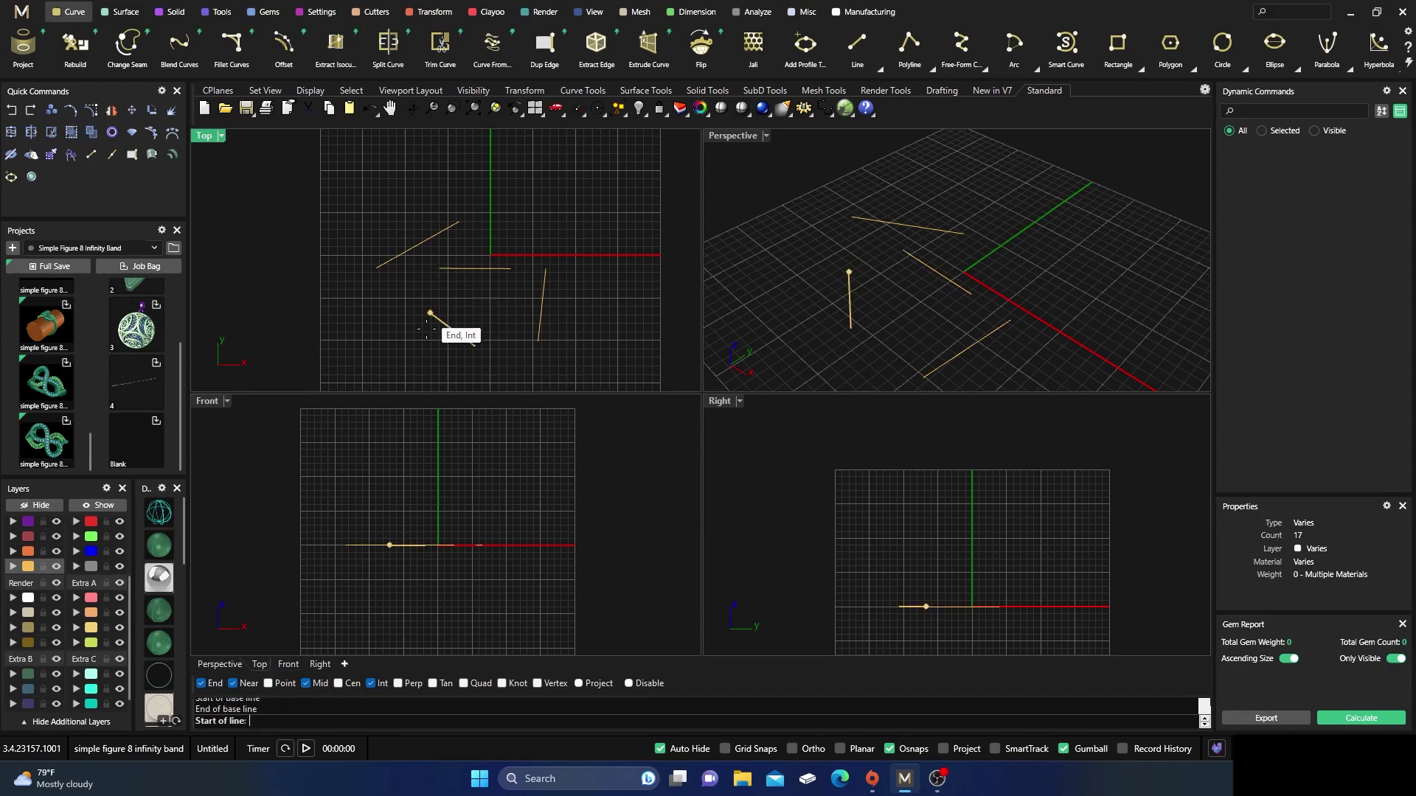
pyautogui.click(422, 352)
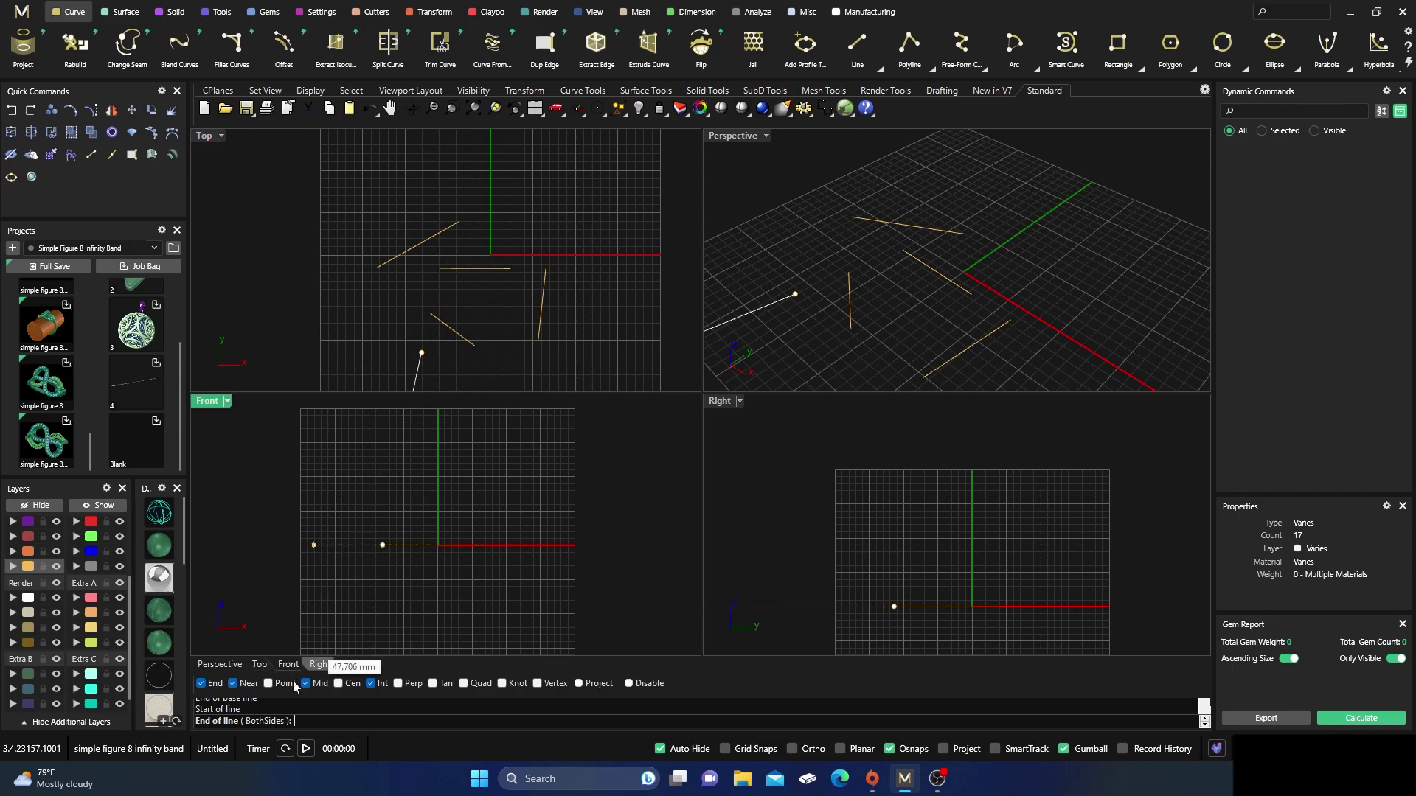
pyautogui.click(266, 720)
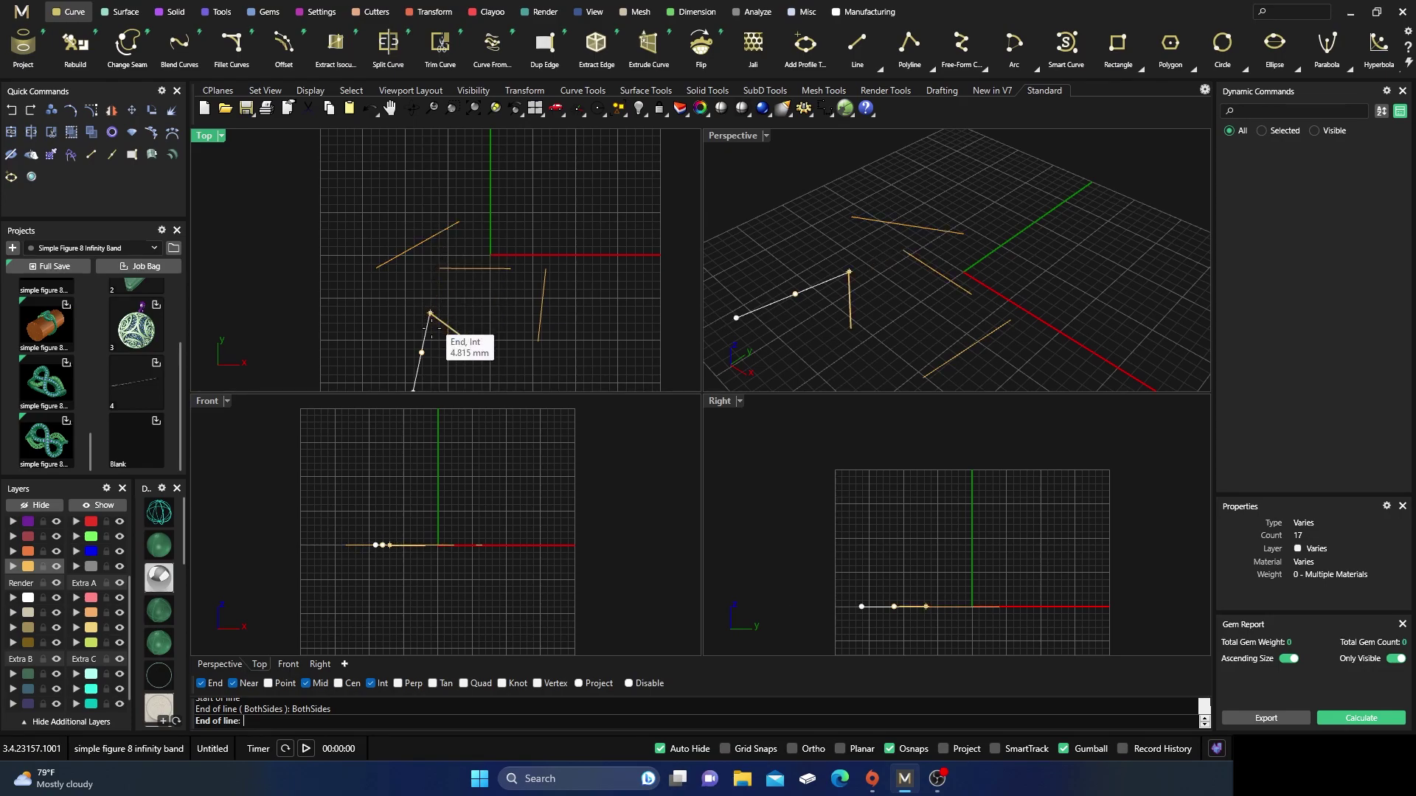
pyautogui.click(440, 270)
pyautogui.scroll(-5, 441, 241)
pyautogui.scroll(3, 472, 259)
pyautogui.scroll(3, 438, 251)
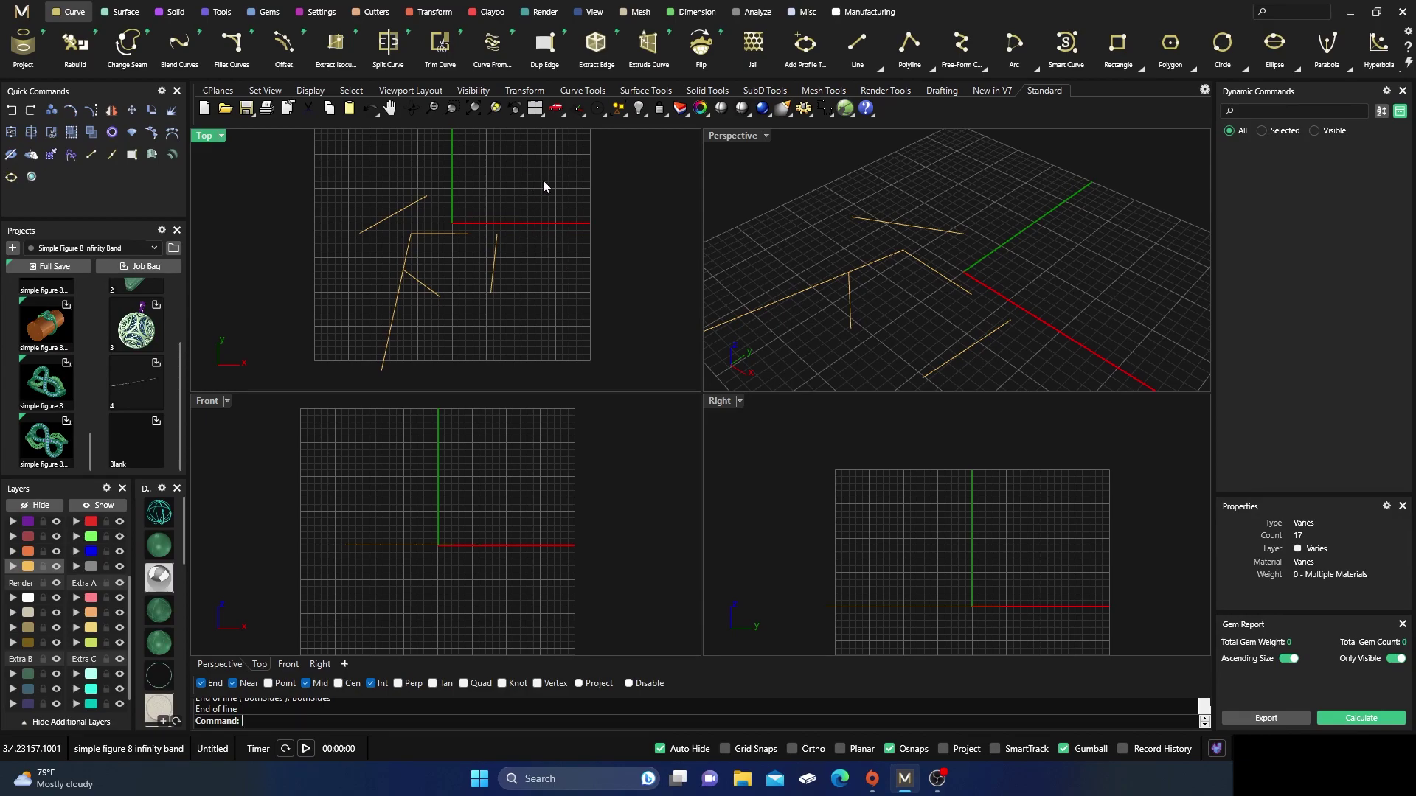
pyautogui.scroll(-2, 498, 190)
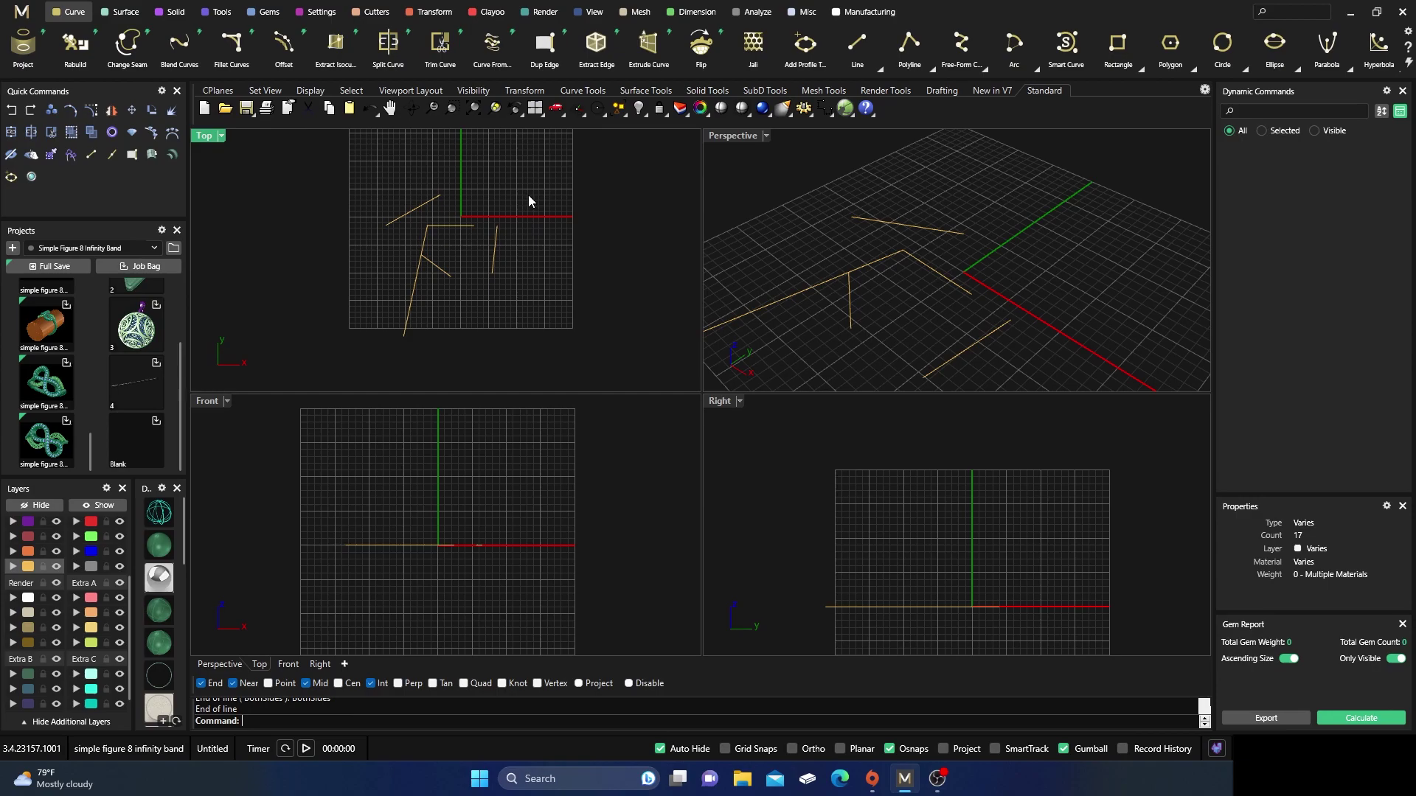
# - Create a rectangular plane surface beside the grid's negative-X edge in the Top view and rotate it clockwise
pyautogui.click(120, 12)
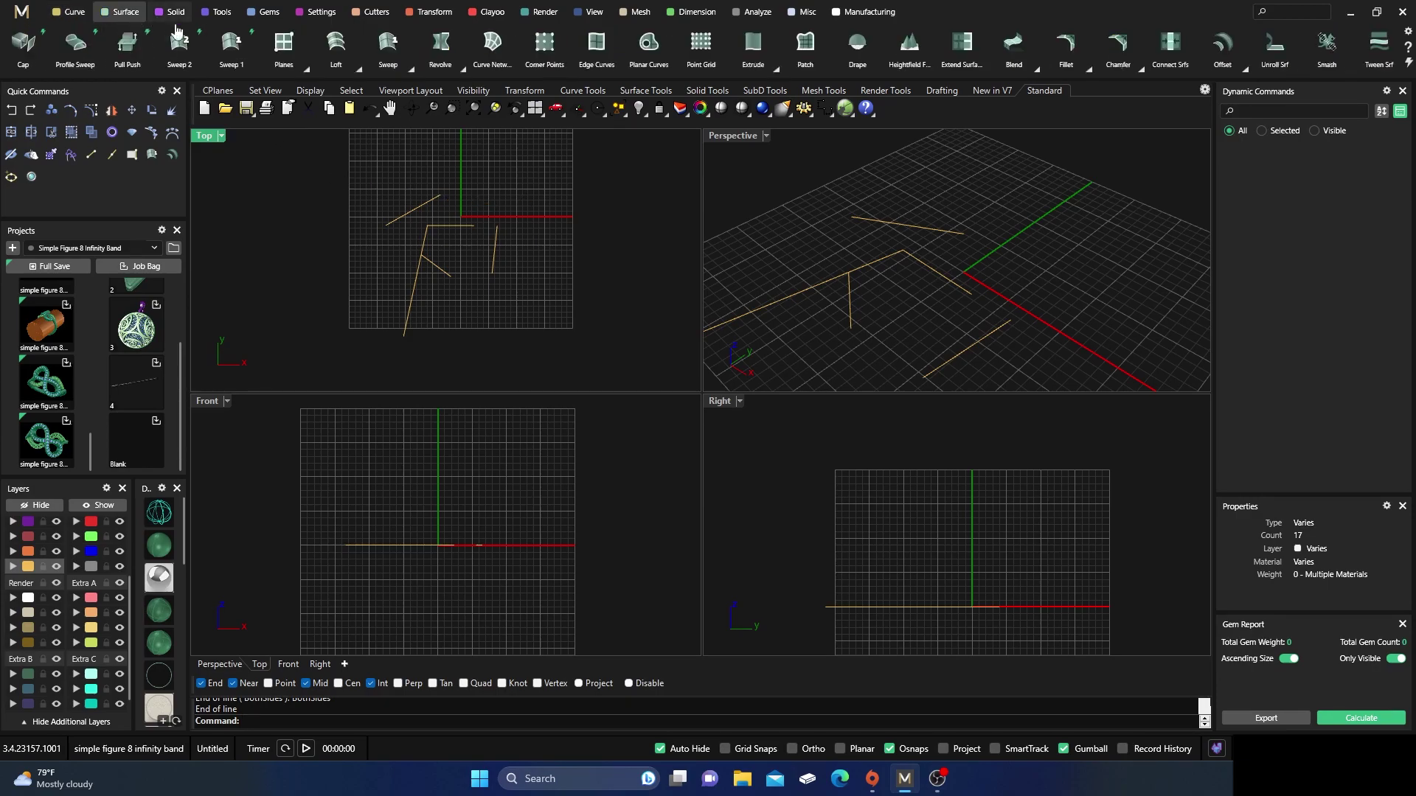
pyautogui.click(281, 46)
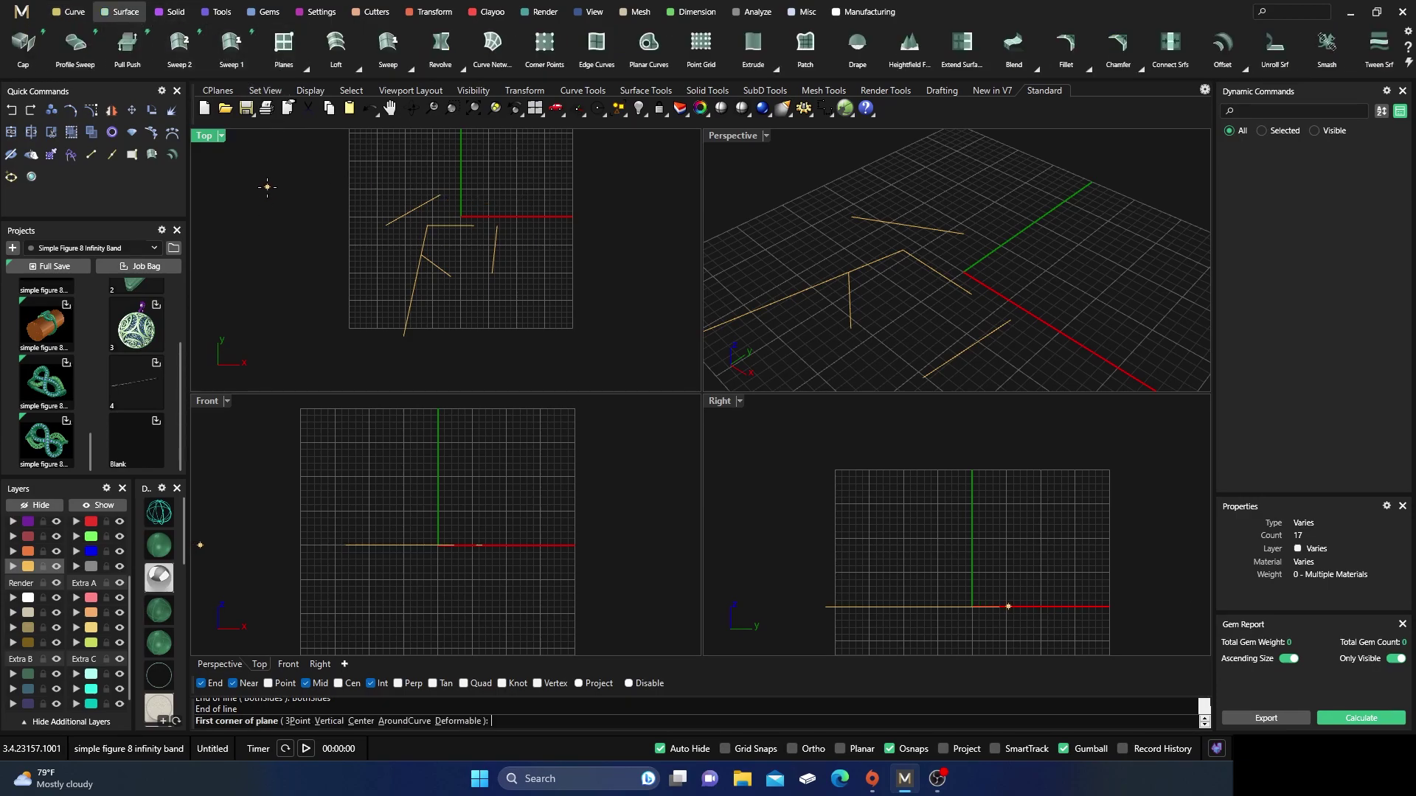
pyautogui.click(267, 187)
pyautogui.click(318, 260)
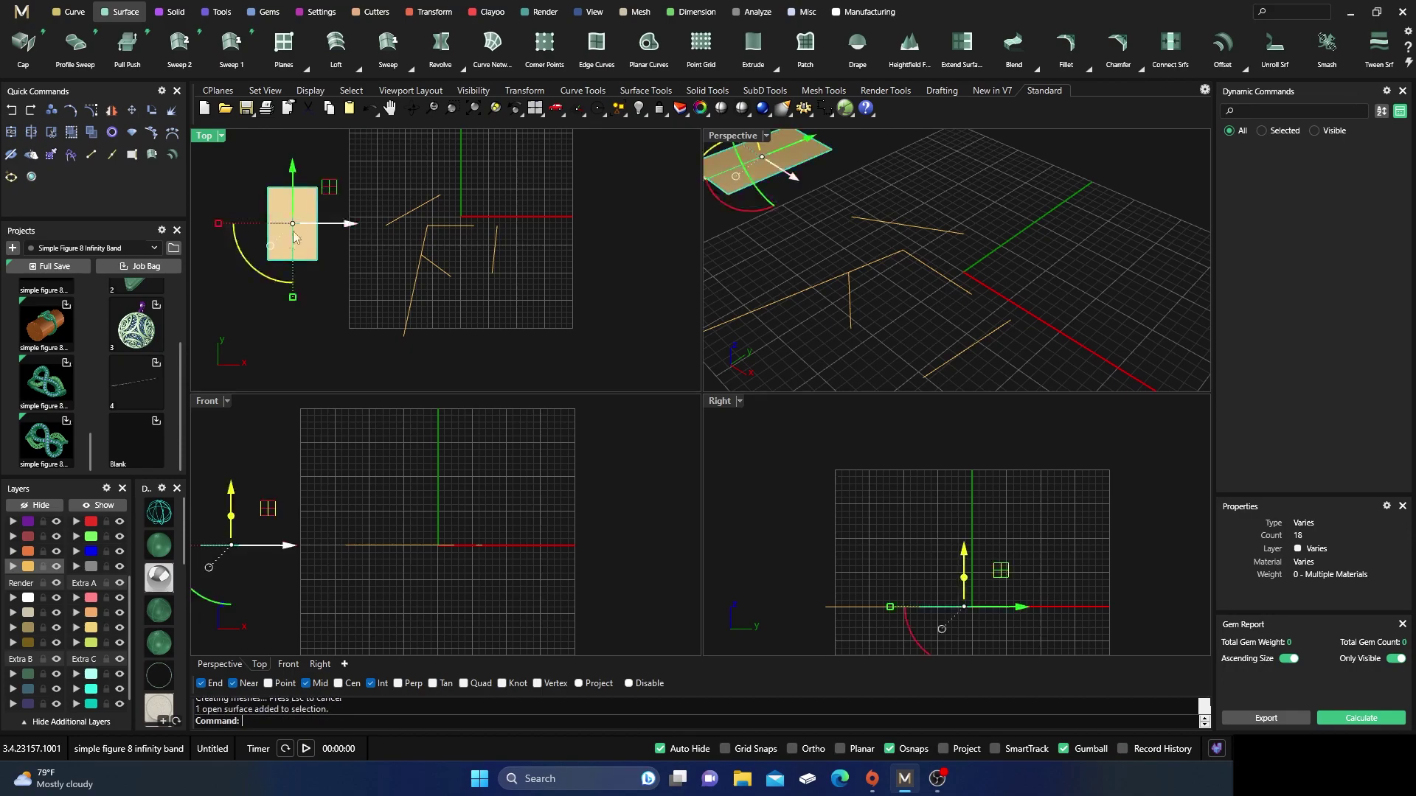
pyautogui.moveTo(253, 259); pyautogui.dragTo(227, 246)
pyautogui.click(400, 152)
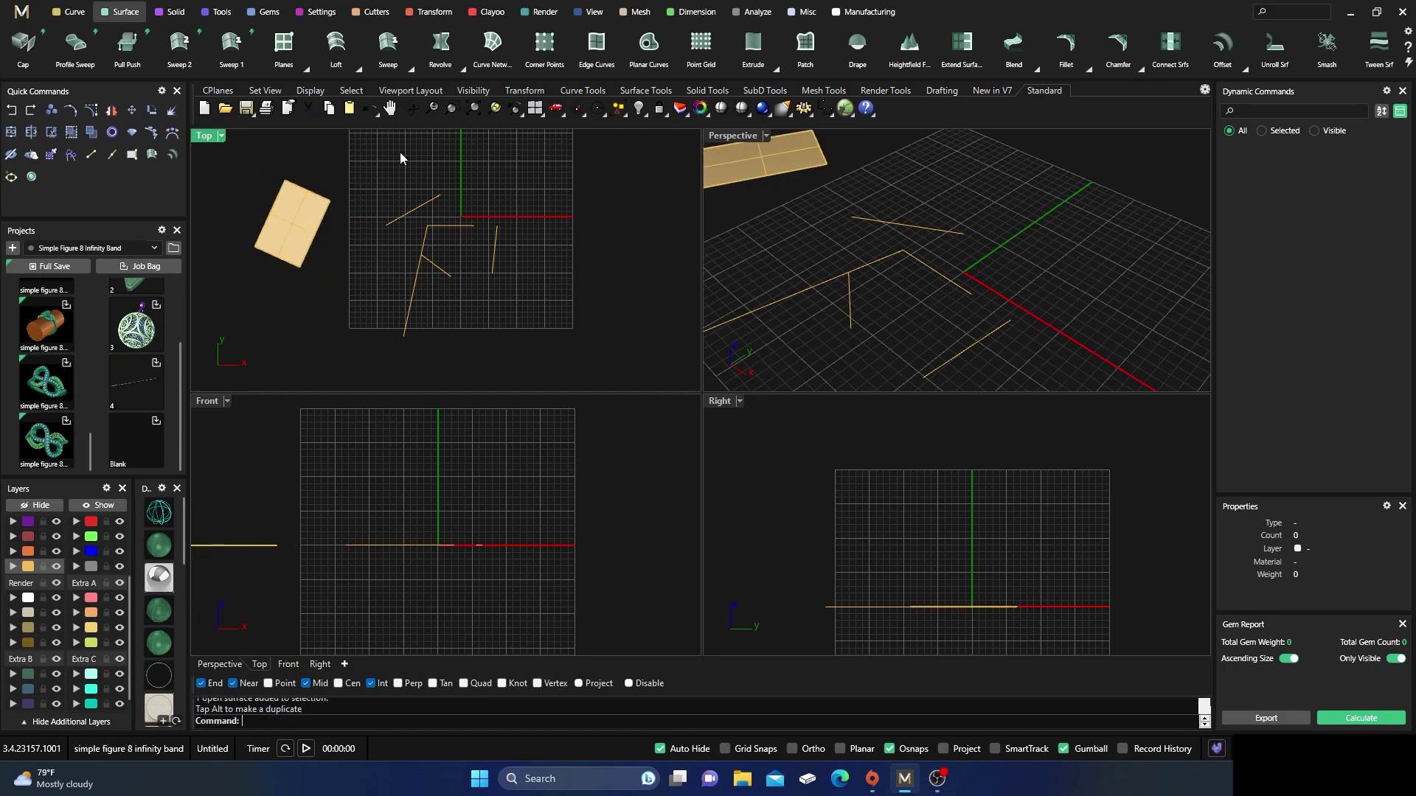
# - Duplicate the tilted plane along X to the opposite side of the lines and rotate the copy counterclockwise
pyautogui.click(295, 222)
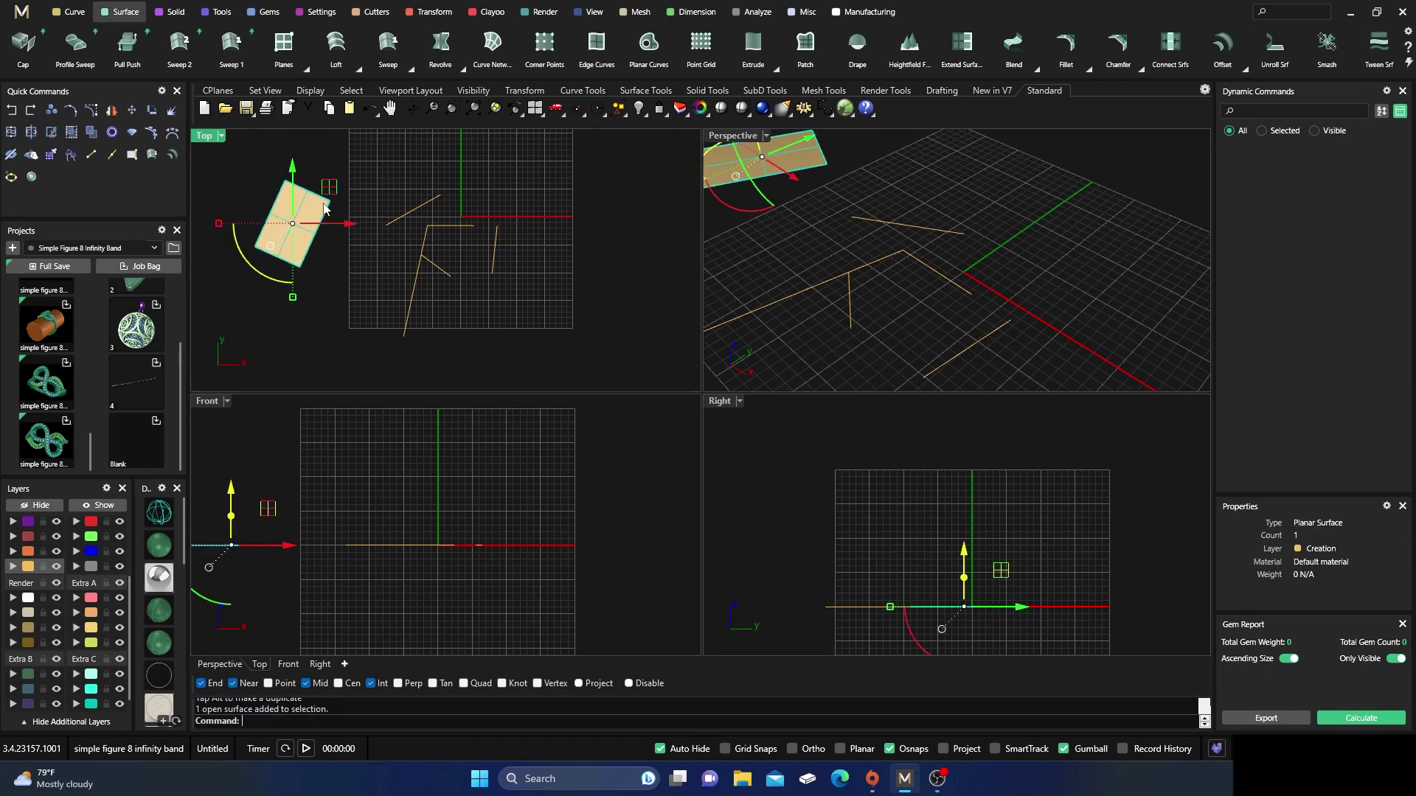
pyautogui.moveTo(347, 223); pyautogui.dragTo(622, 228)
pyautogui.press('alt')
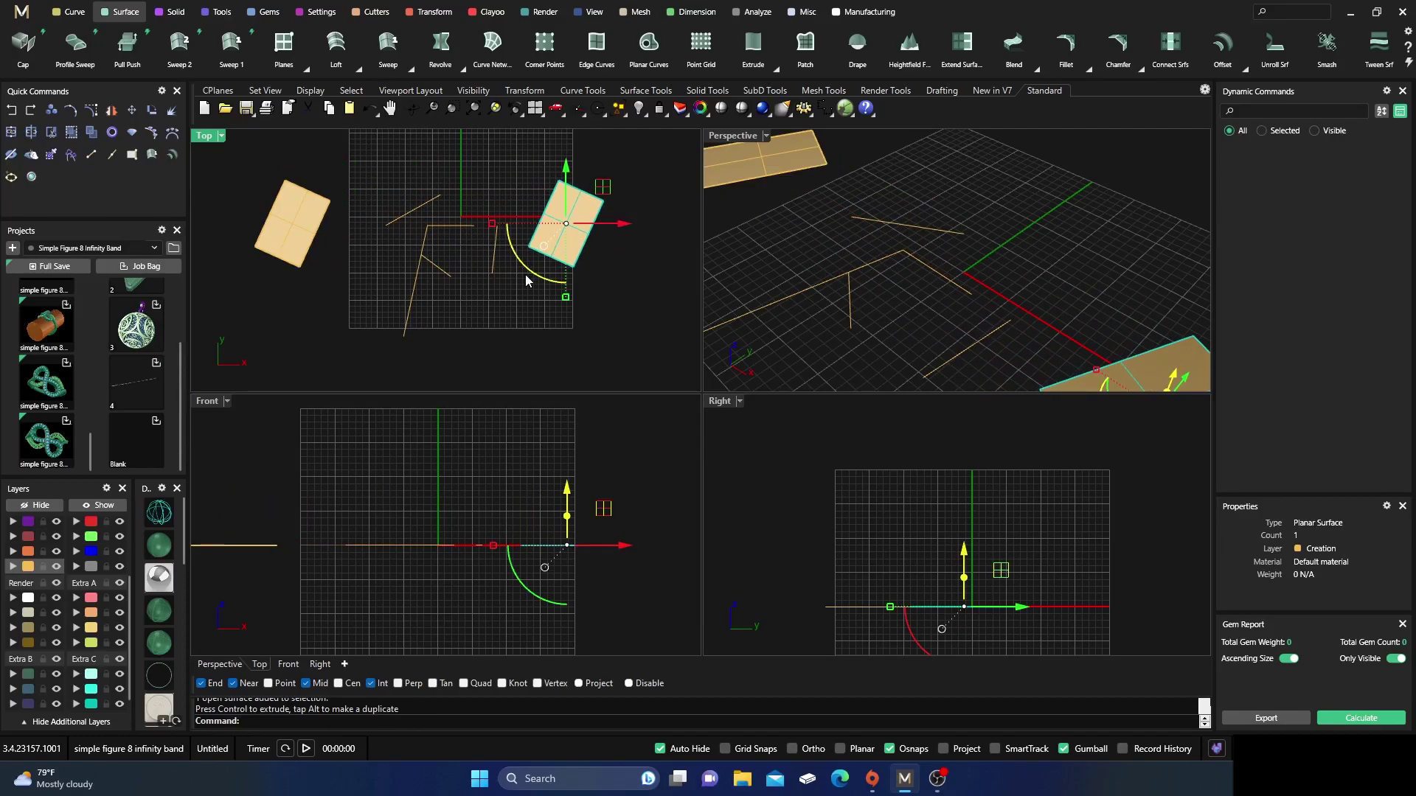
pyautogui.moveTo(537, 276); pyautogui.dragTo(512, 258)
pyautogui.click(479, 179)
# - Select both plane surfaces and move them to the Metal 01 layer
pyautogui.click(579, 231)
pyautogui.keyDown('shift'); pyautogui.click(300, 224); pyautogui.keyUp('shift')
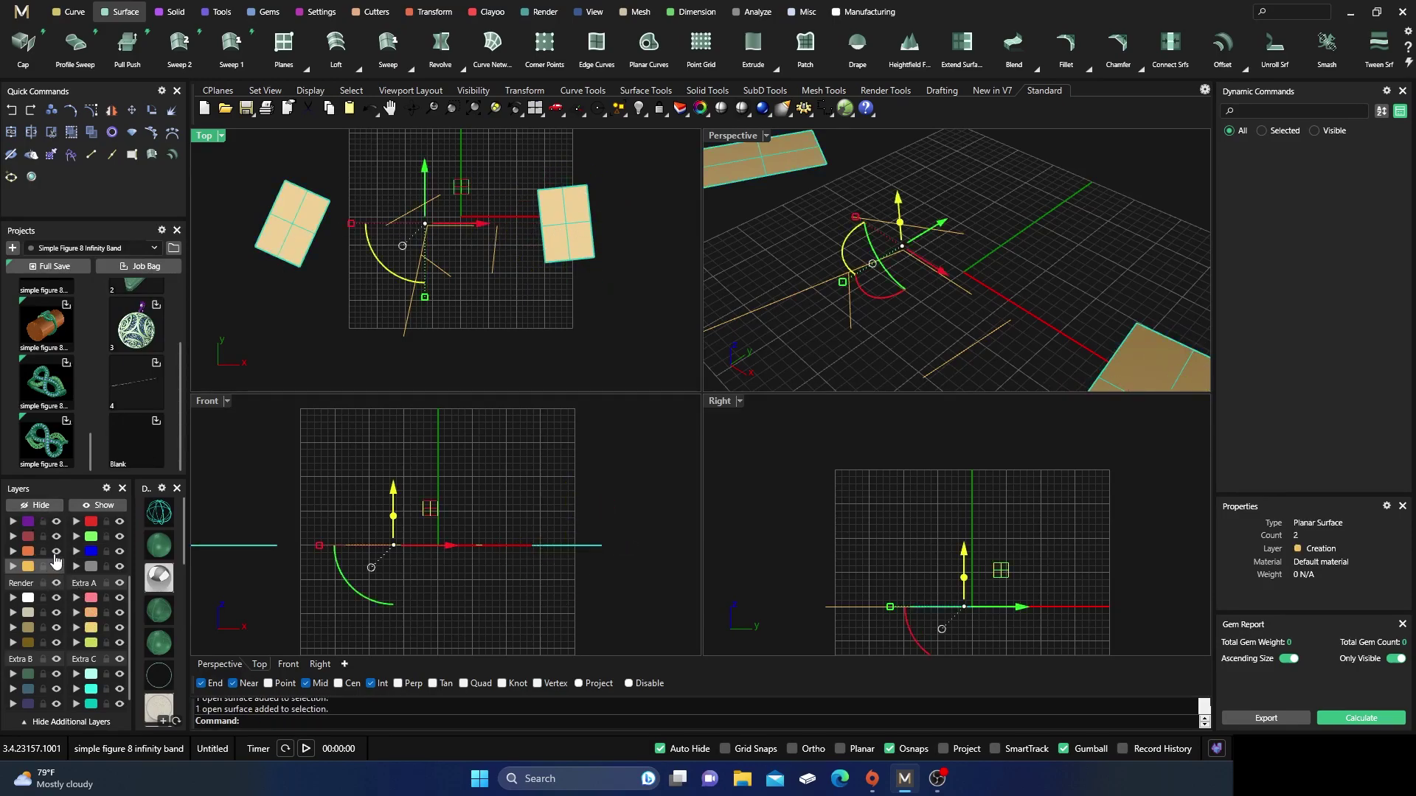
pyautogui.scroll(3, 56, 561)
pyautogui.click(17, 544)
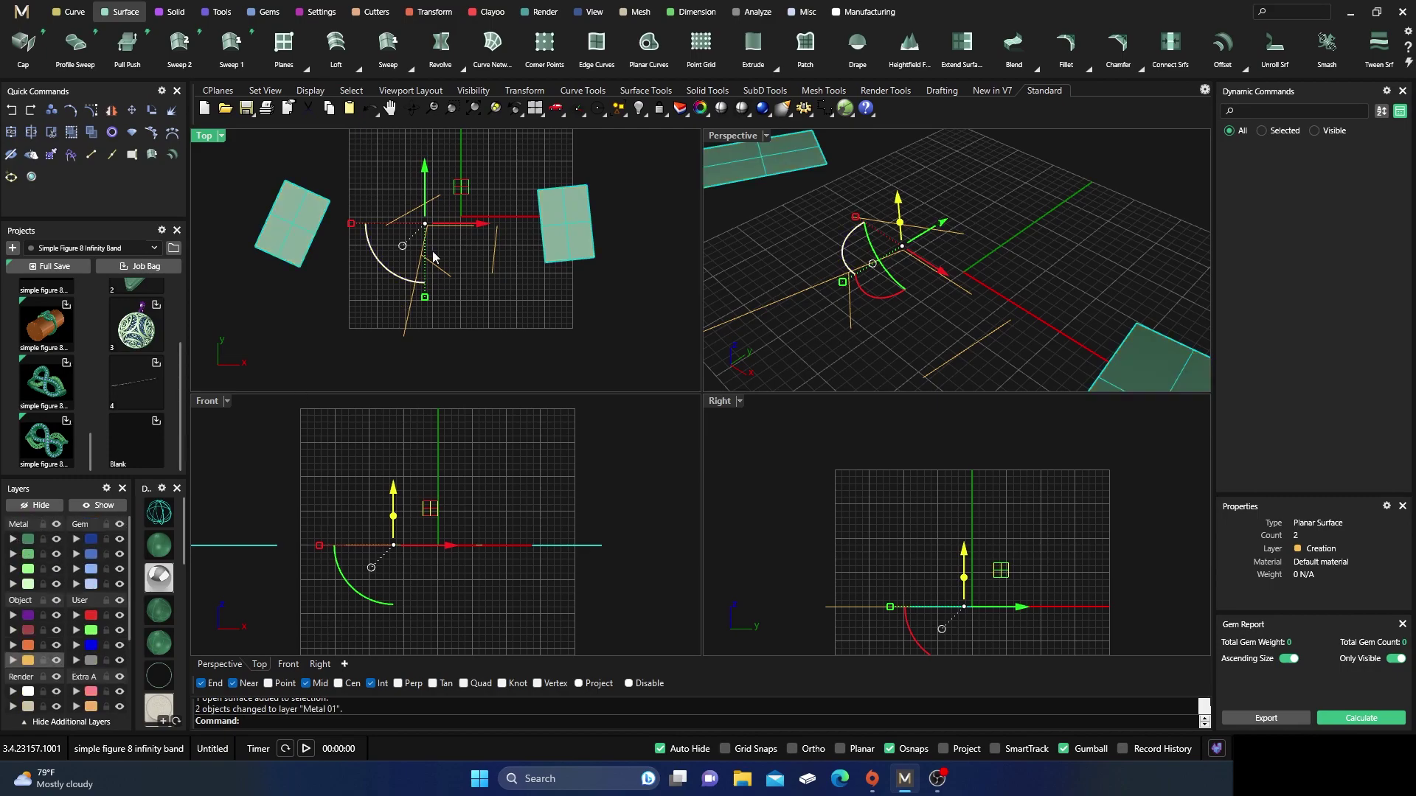
# - Draw a four-point line based on the positive-X plane's lower inner corner and negative-X plane's upper inner corner, from the upper slanted line to the short near-vertical line
pyautogui.click(533, 167)
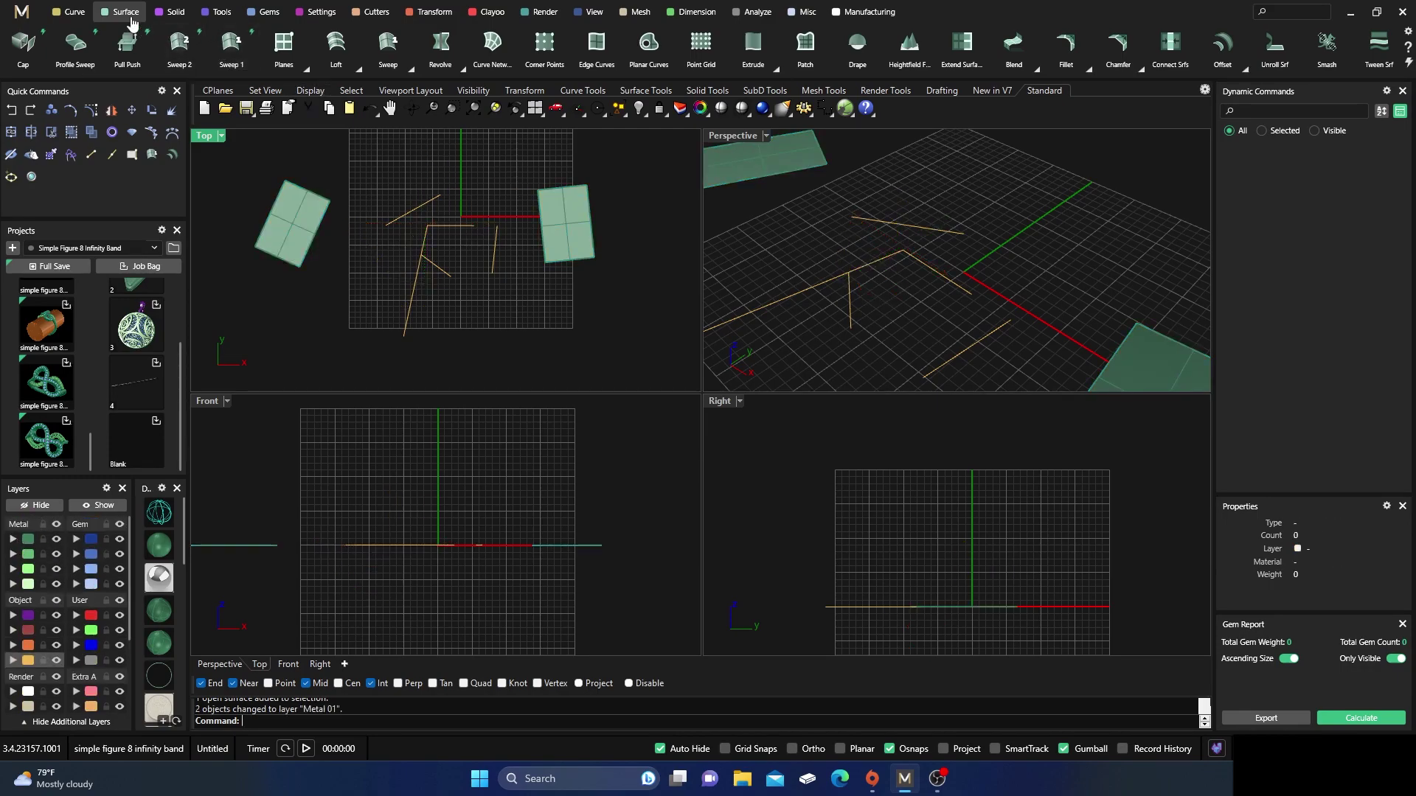
pyautogui.click(73, 13)
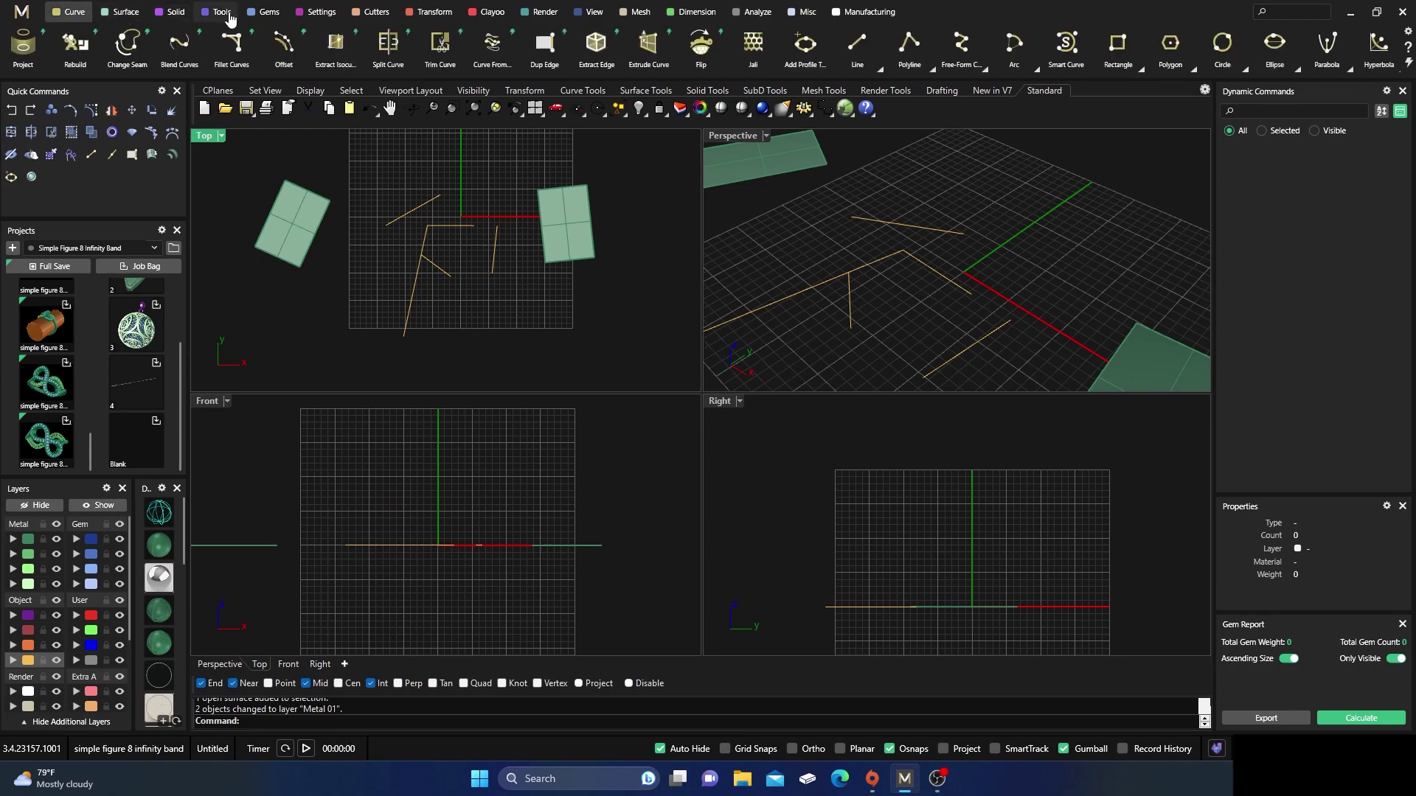
pyautogui.click(880, 71)
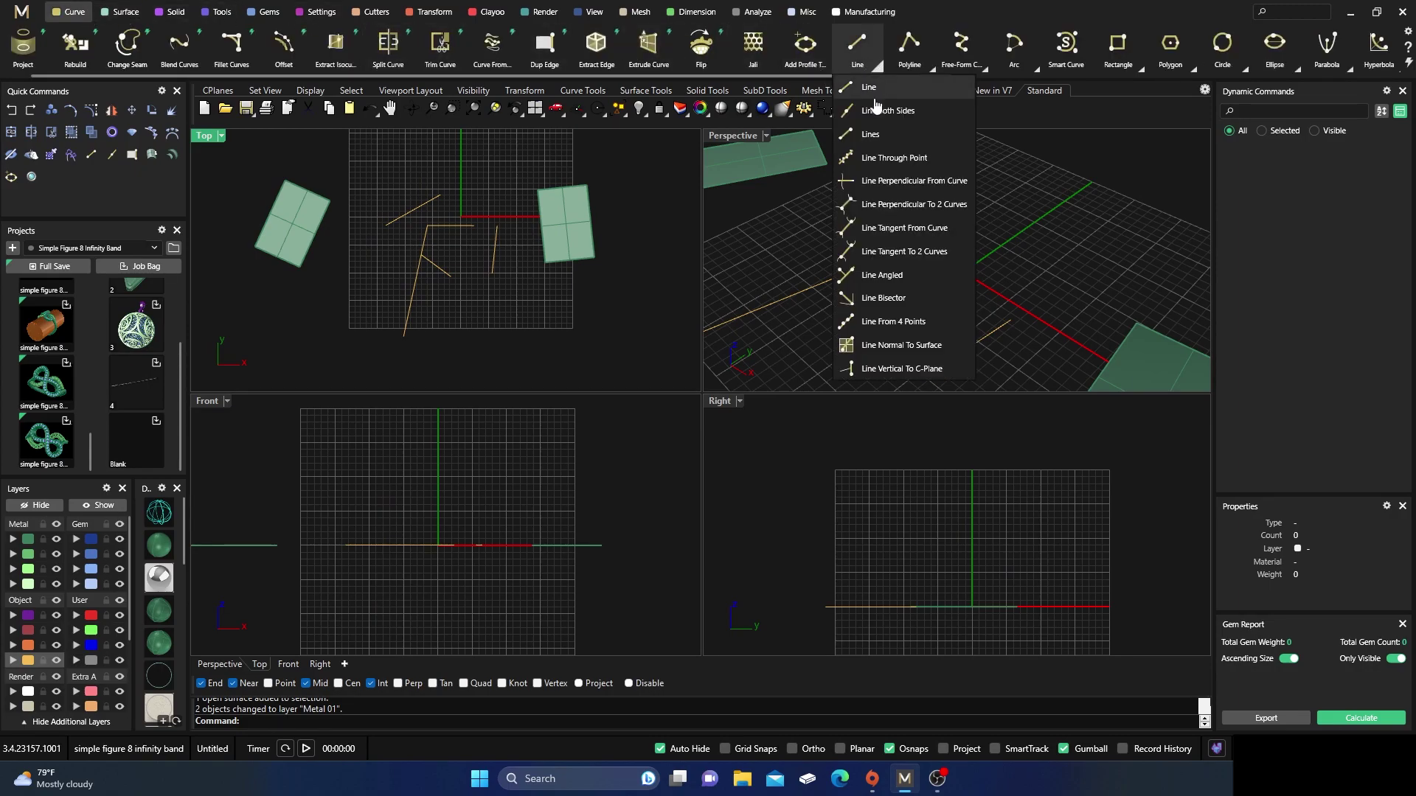
pyautogui.click(878, 327)
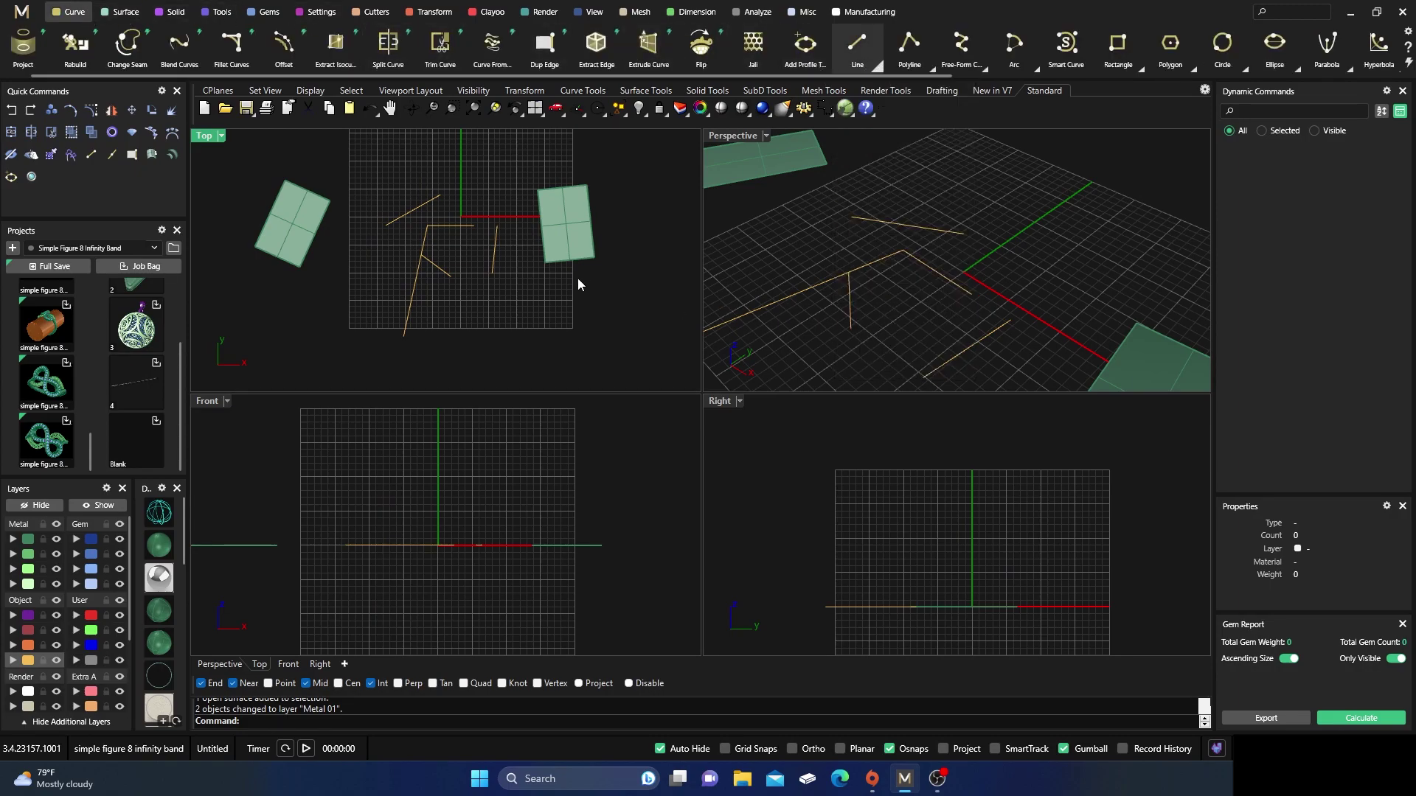
pyautogui.click(546, 262)
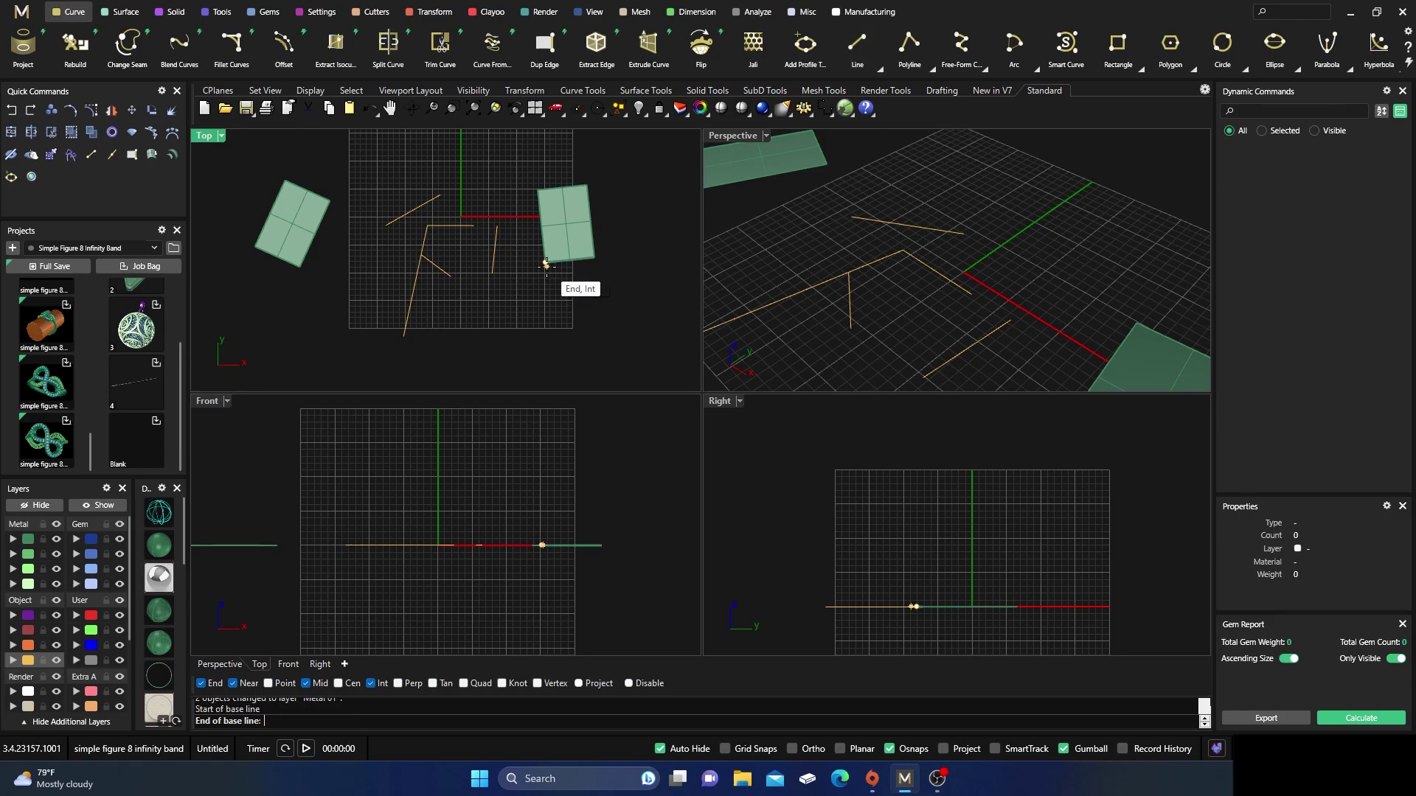
pyautogui.click(329, 201)
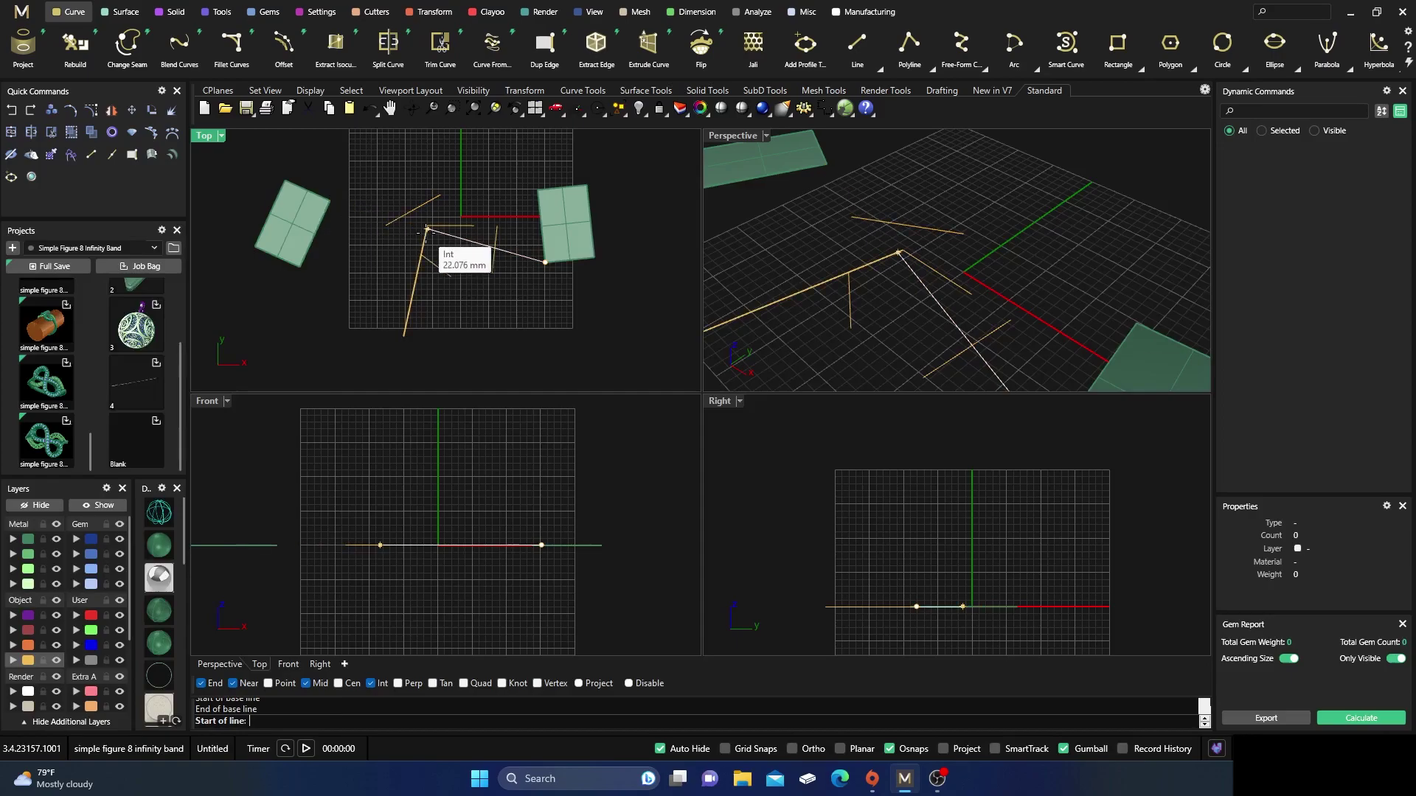
pyautogui.click(396, 219)
pyautogui.click(494, 248)
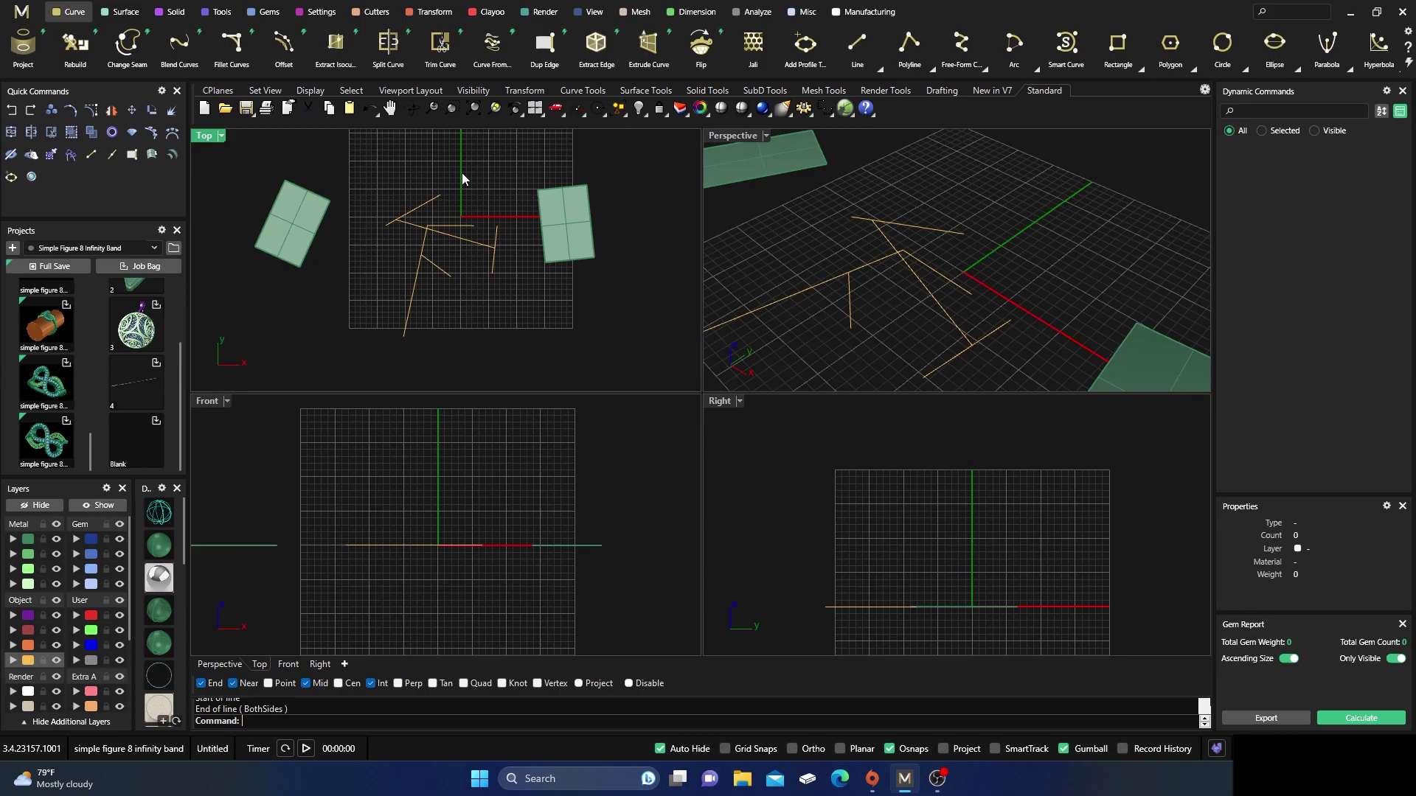
# - Draw a 4 mm four-point line near the grid's lower edge, based on the positive-X plane's lower inner corner and the long slanted line's lower end
pyautogui.scroll(-4, 462, 173)
pyautogui.moveTo(473, 188); pyautogui.dragTo(477, 214, button='right')
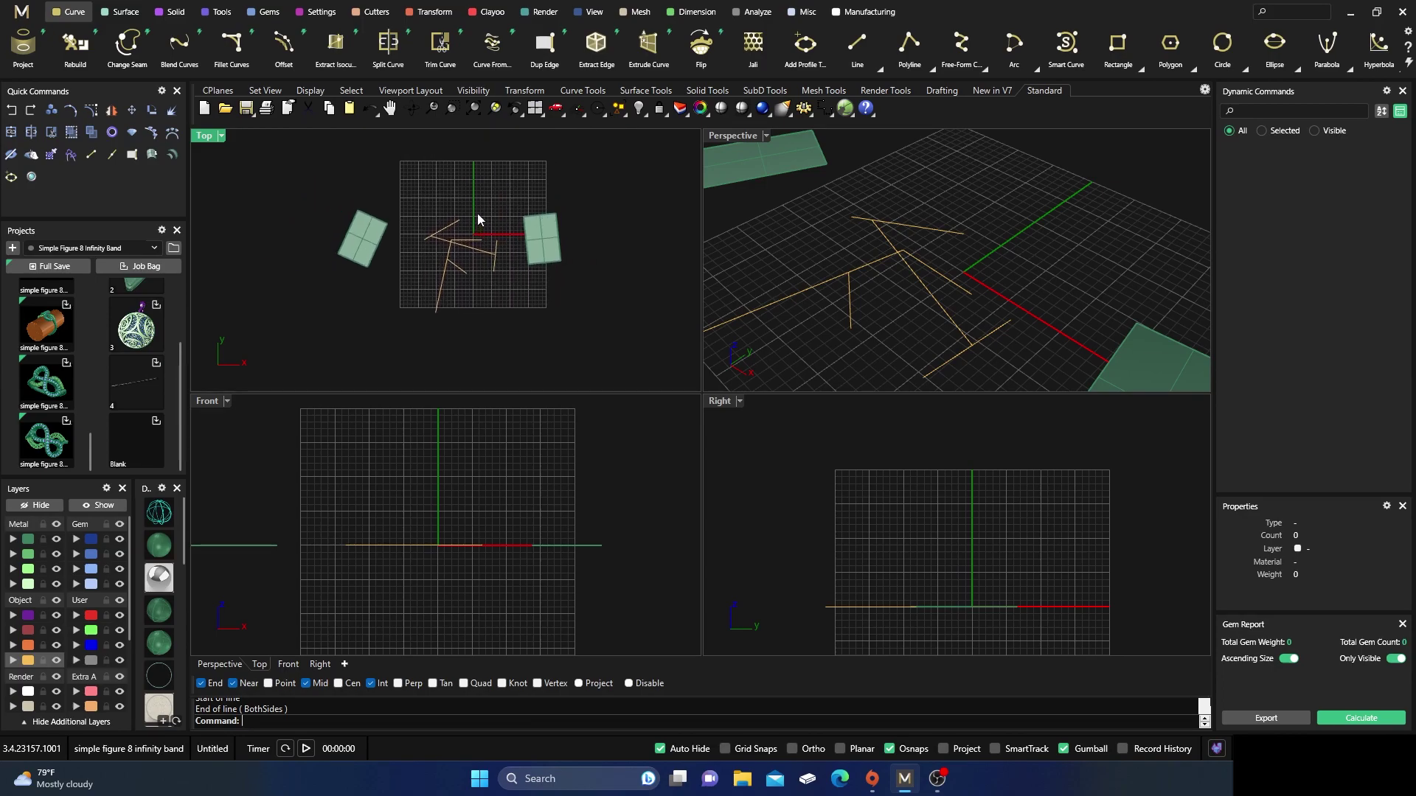
pyautogui.scroll(2, 477, 215)
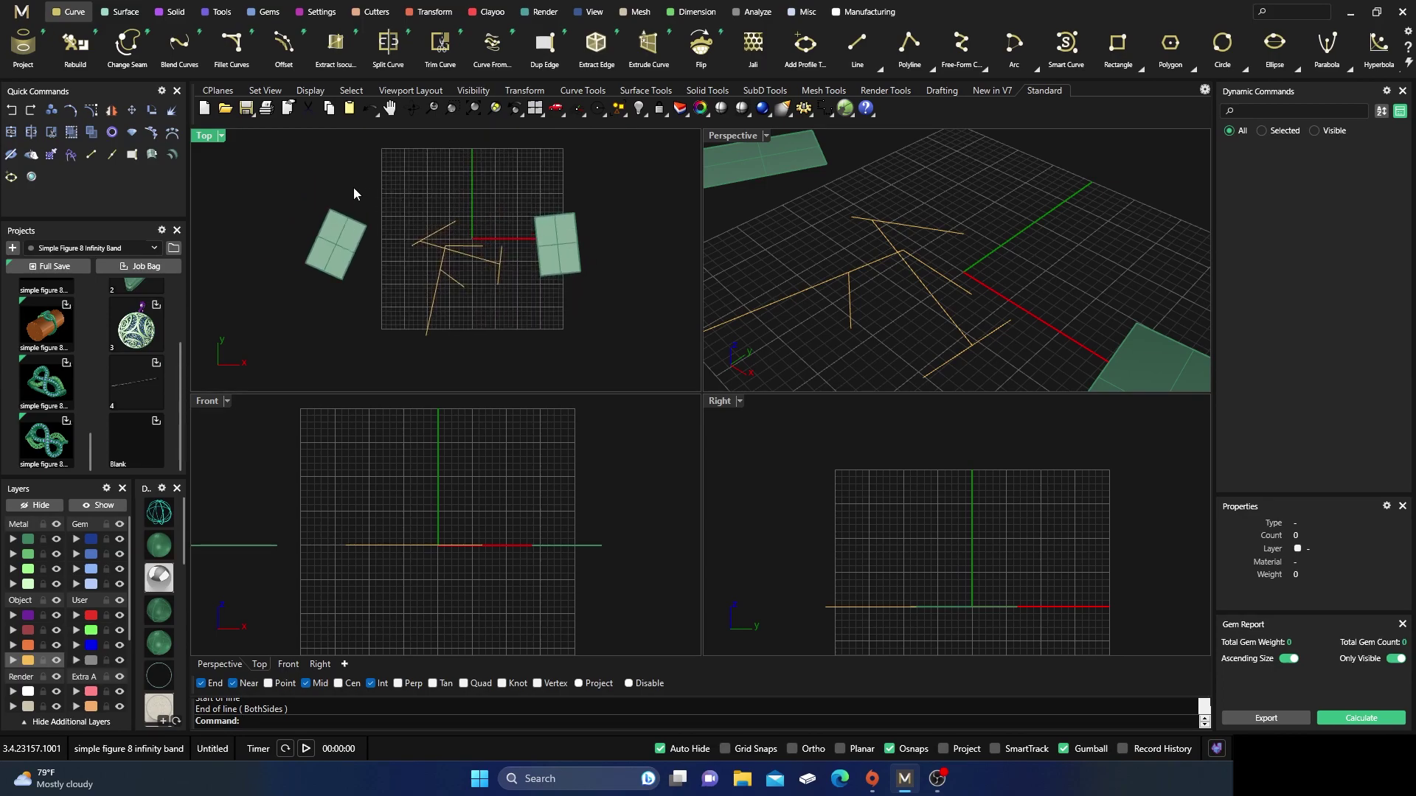
pyautogui.scroll(-1, 354, 194)
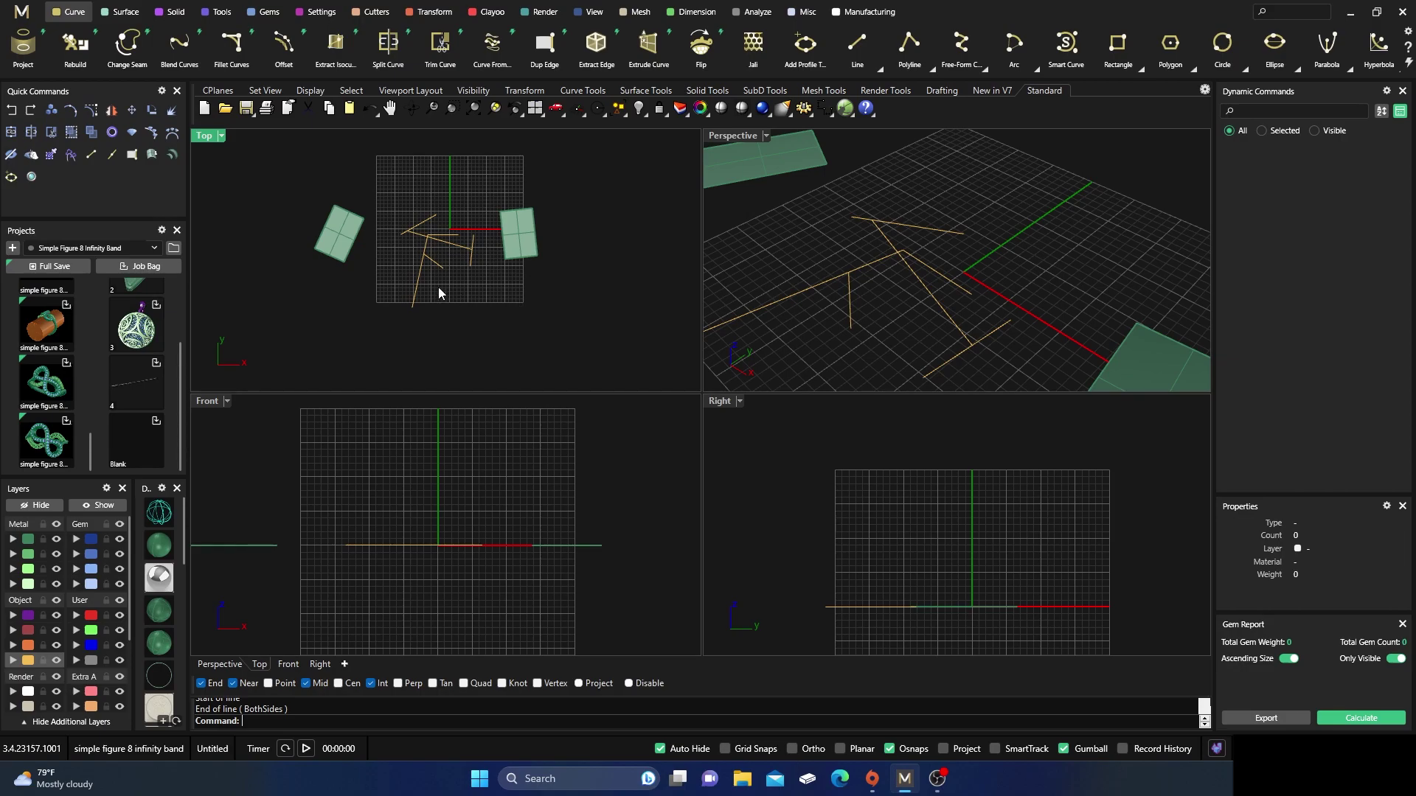
pyautogui.click(878, 66)
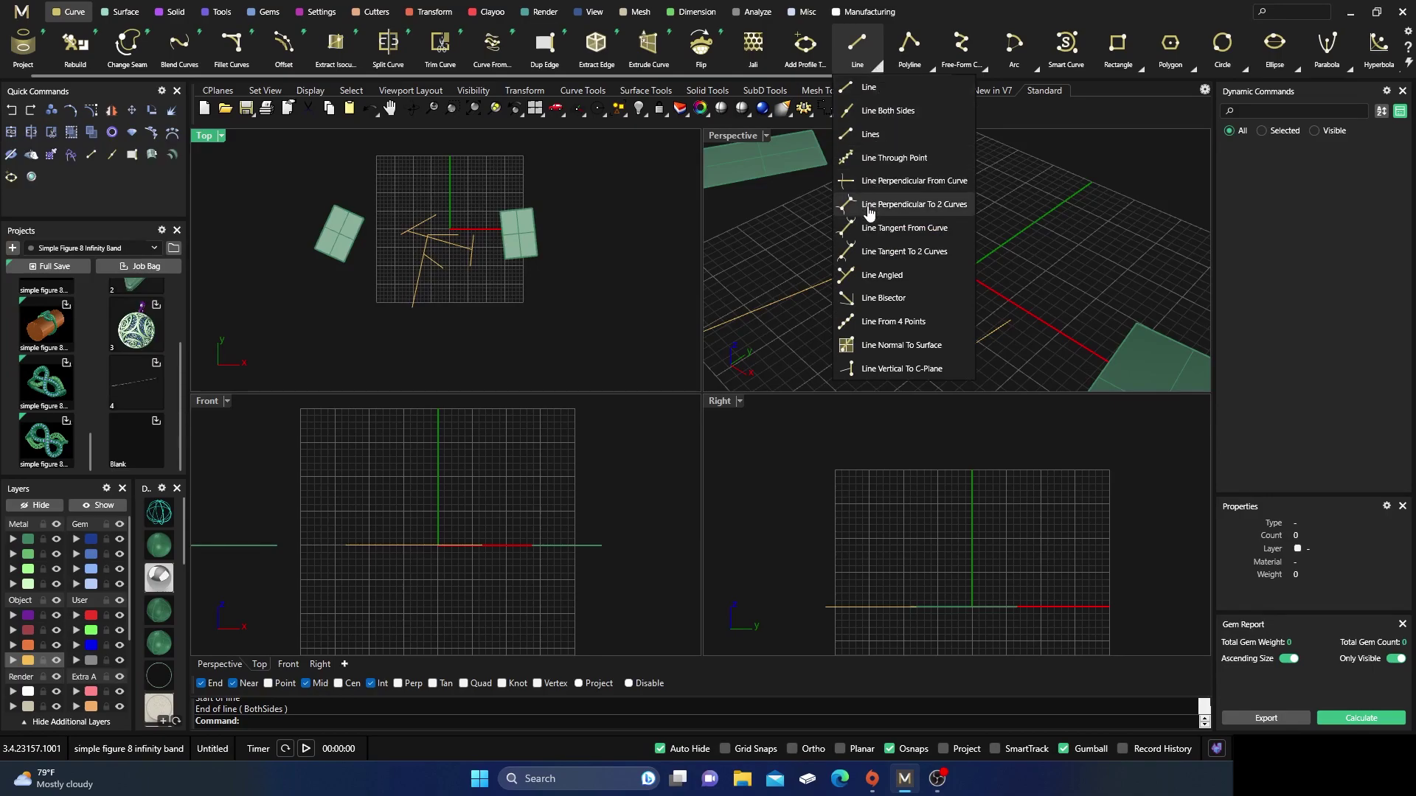
pyautogui.click(878, 322)
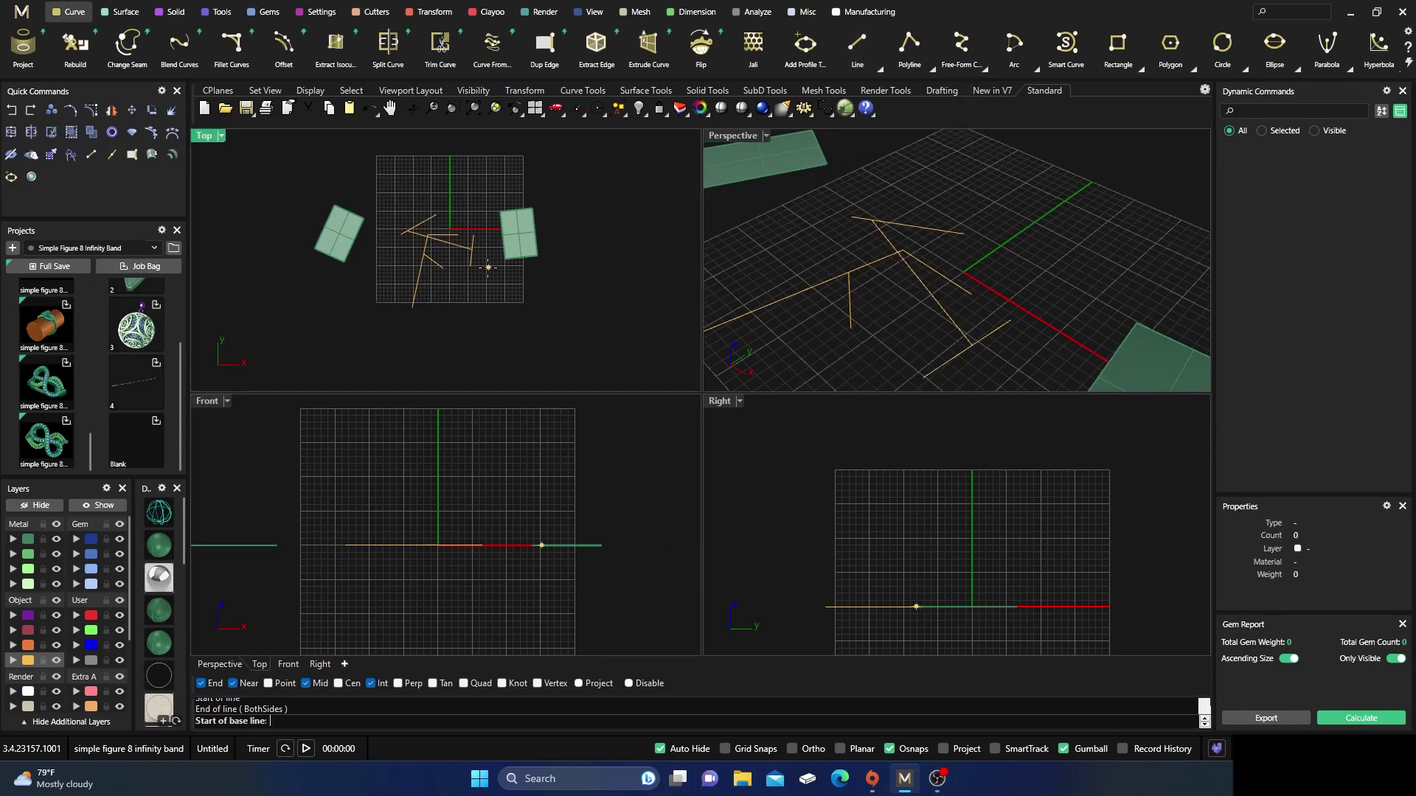
pyautogui.click(505, 258)
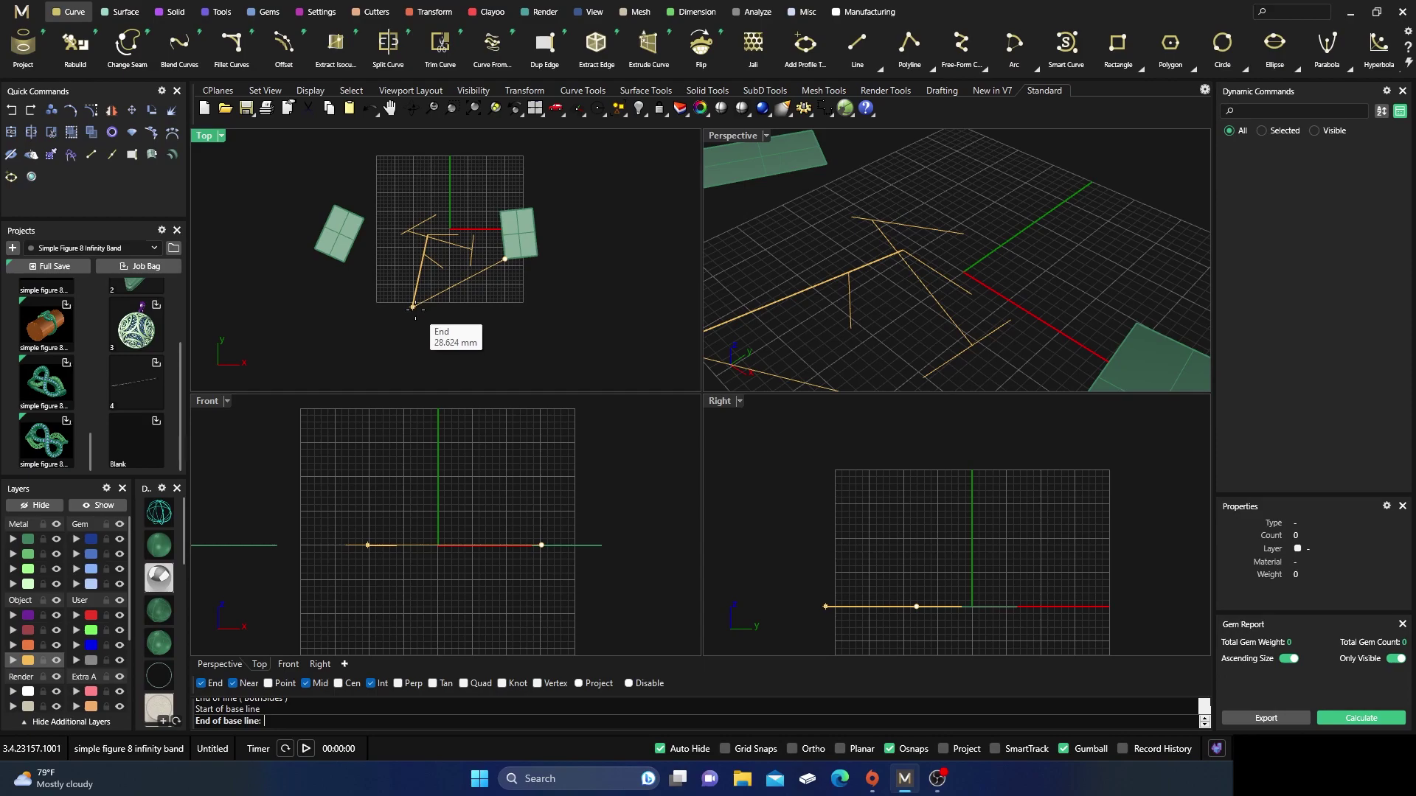
pyautogui.click(413, 307)
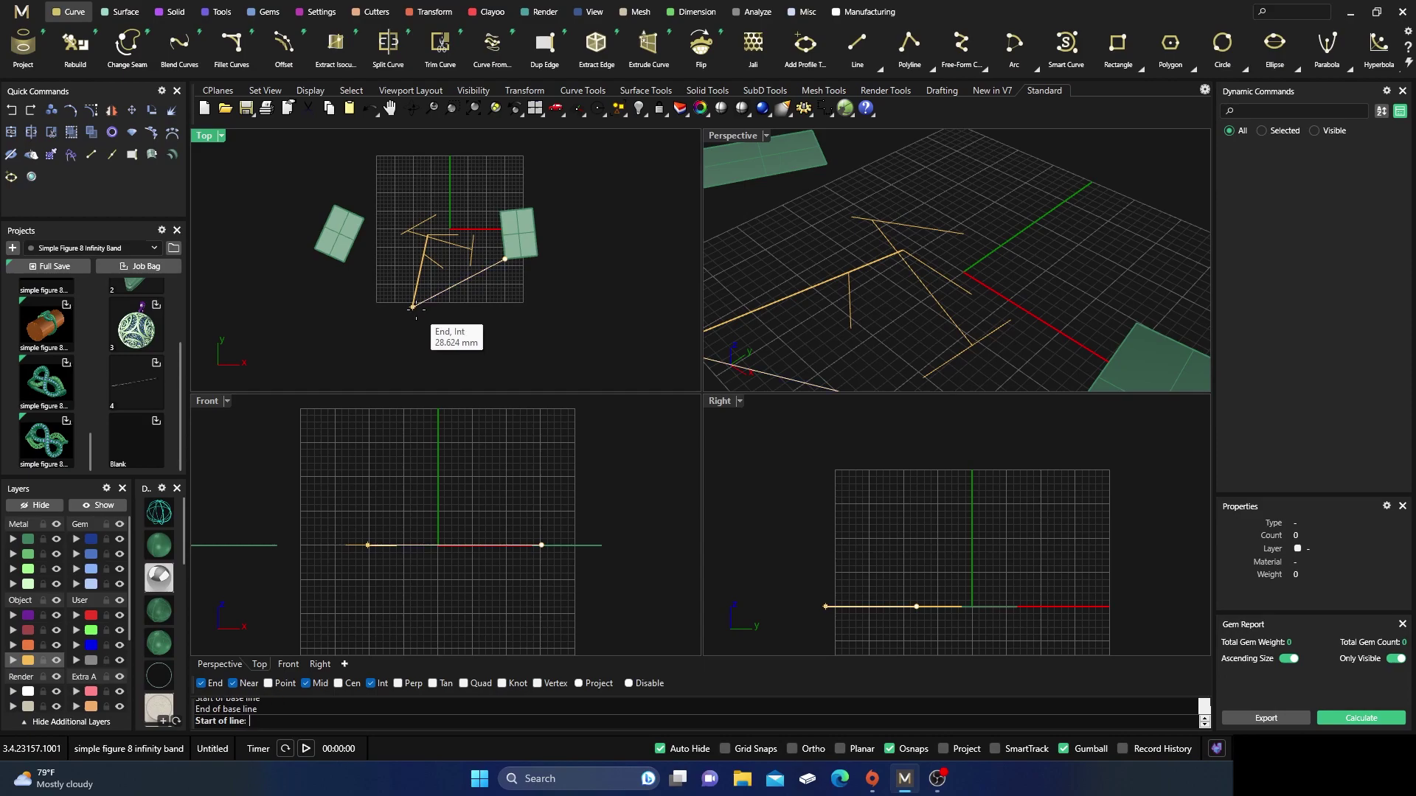
pyautogui.click(448, 289)
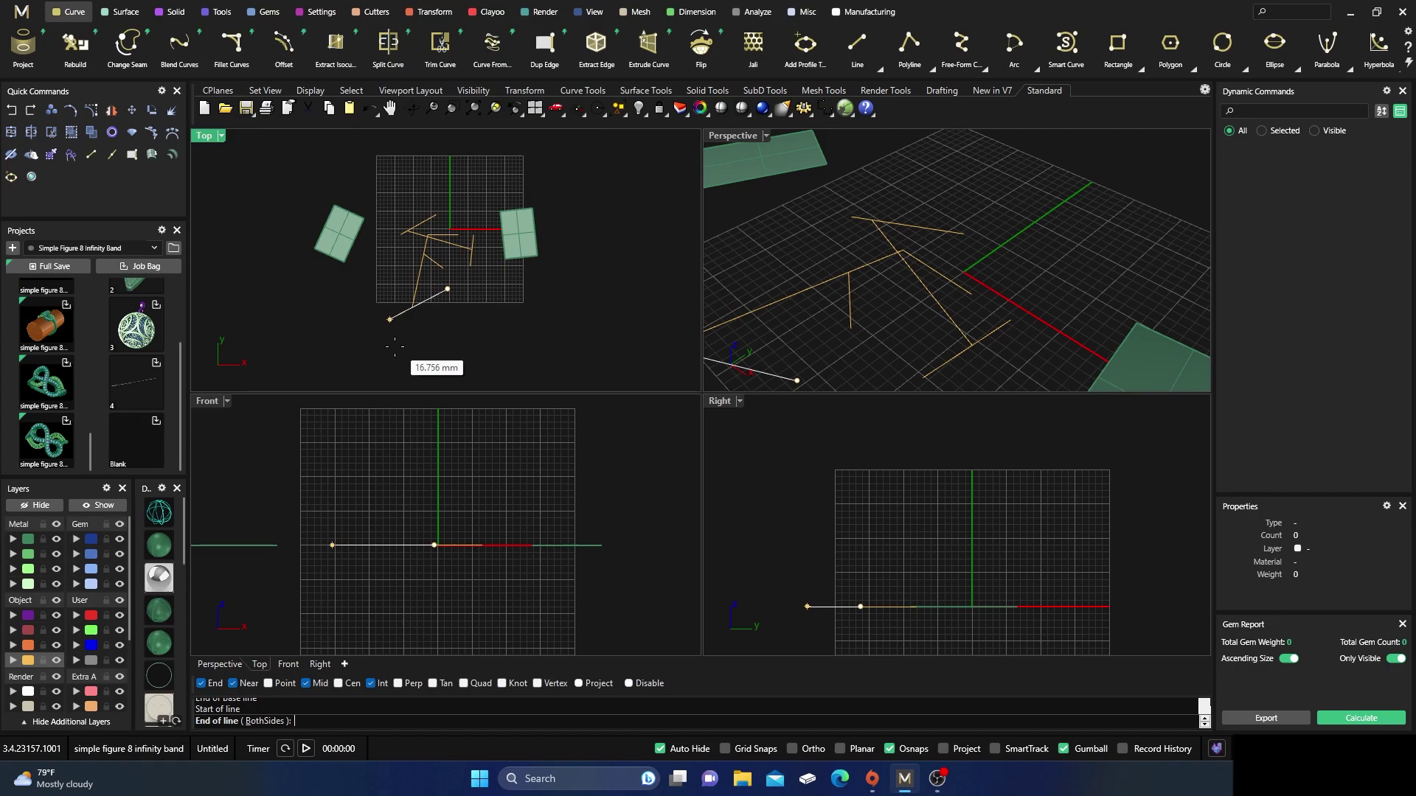
pyautogui.write('4')
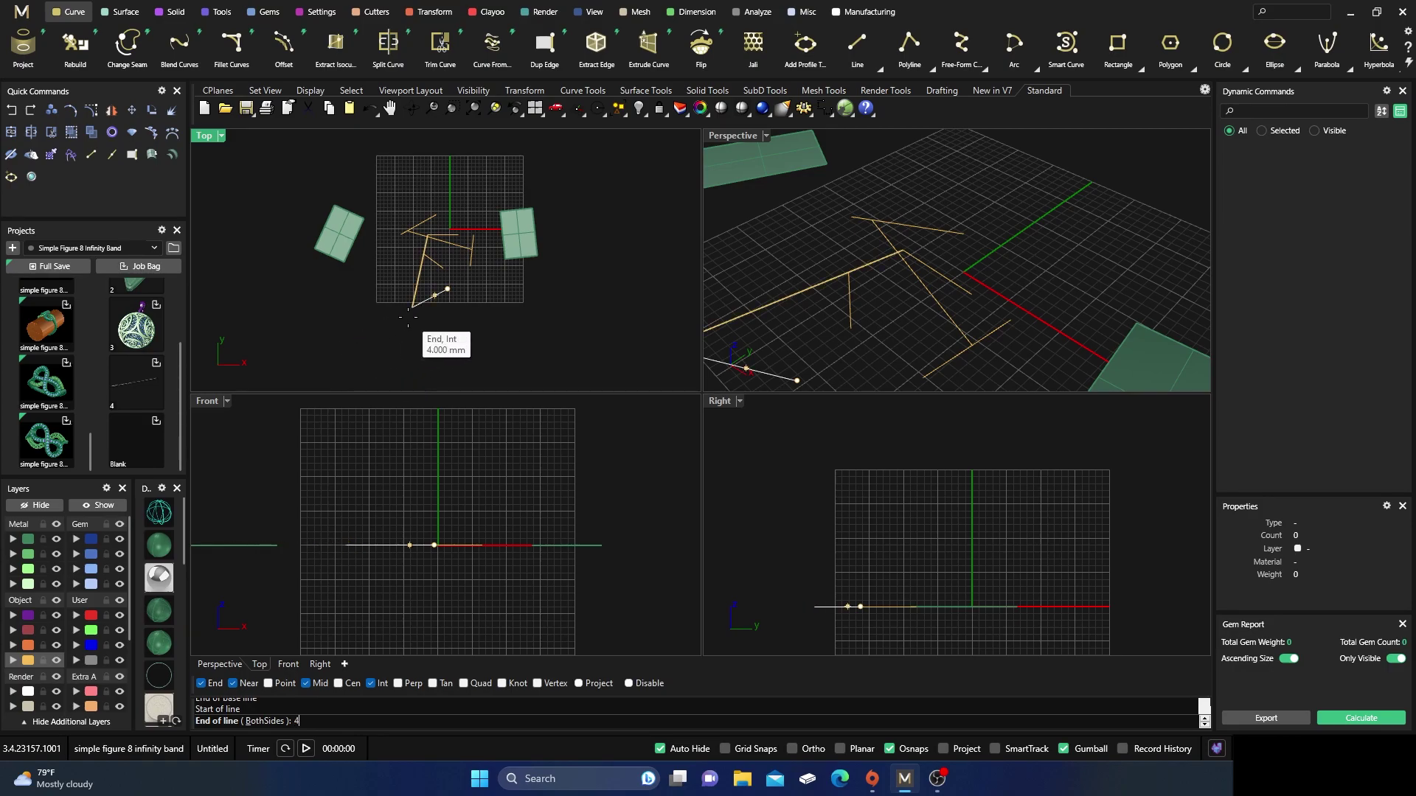
pyautogui.press('Return')
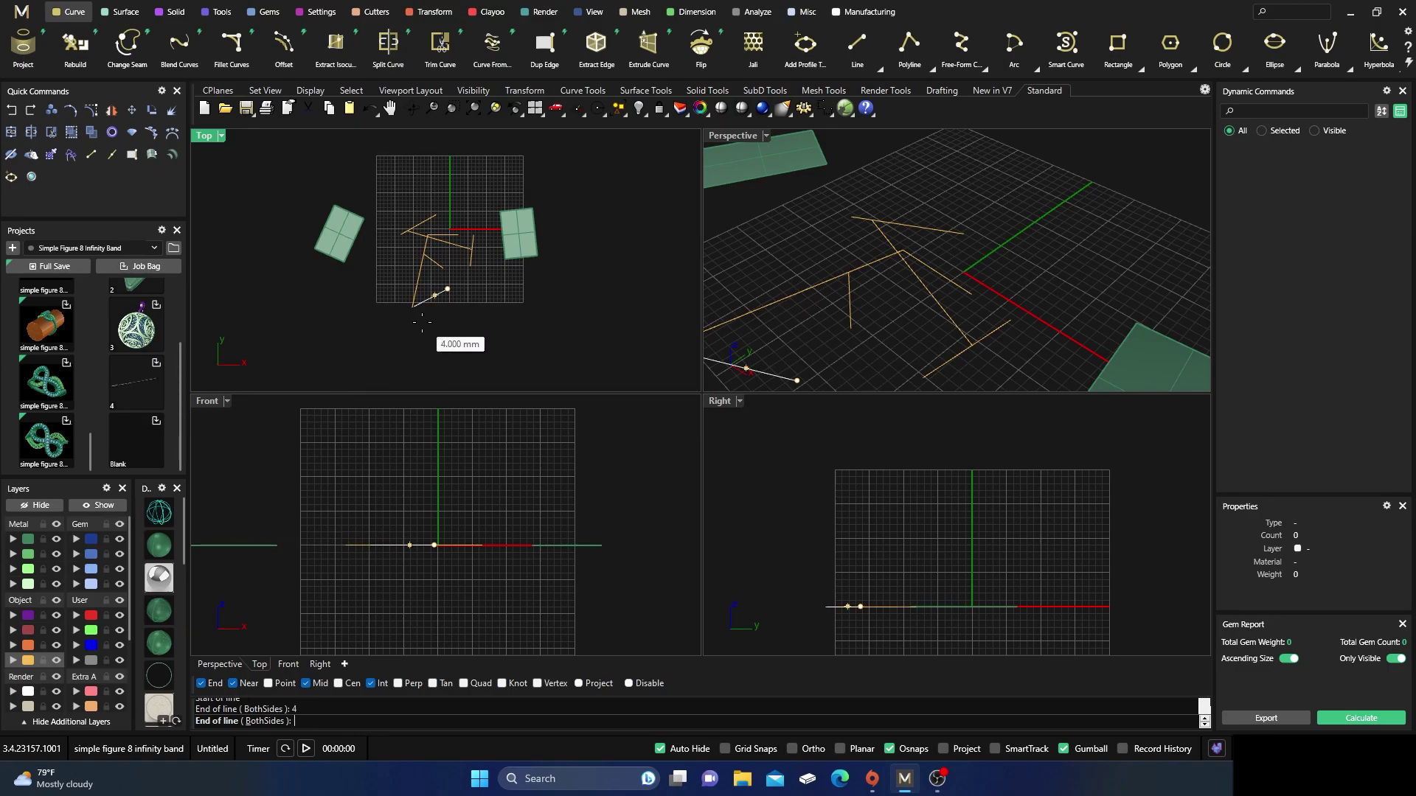
pyautogui.click(422, 321)
pyautogui.scroll(5, 444, 281)
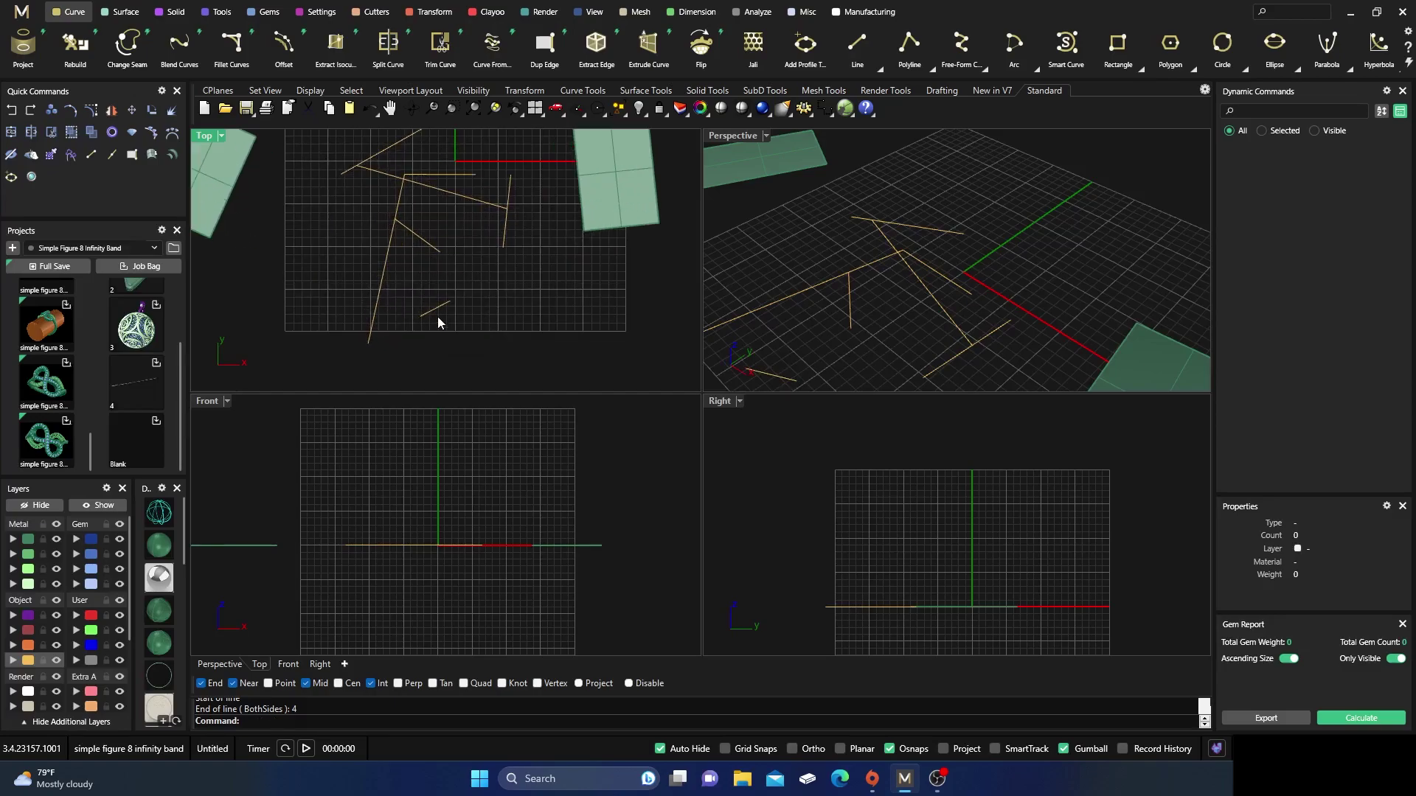
pyautogui.scroll(-4, 434, 311)
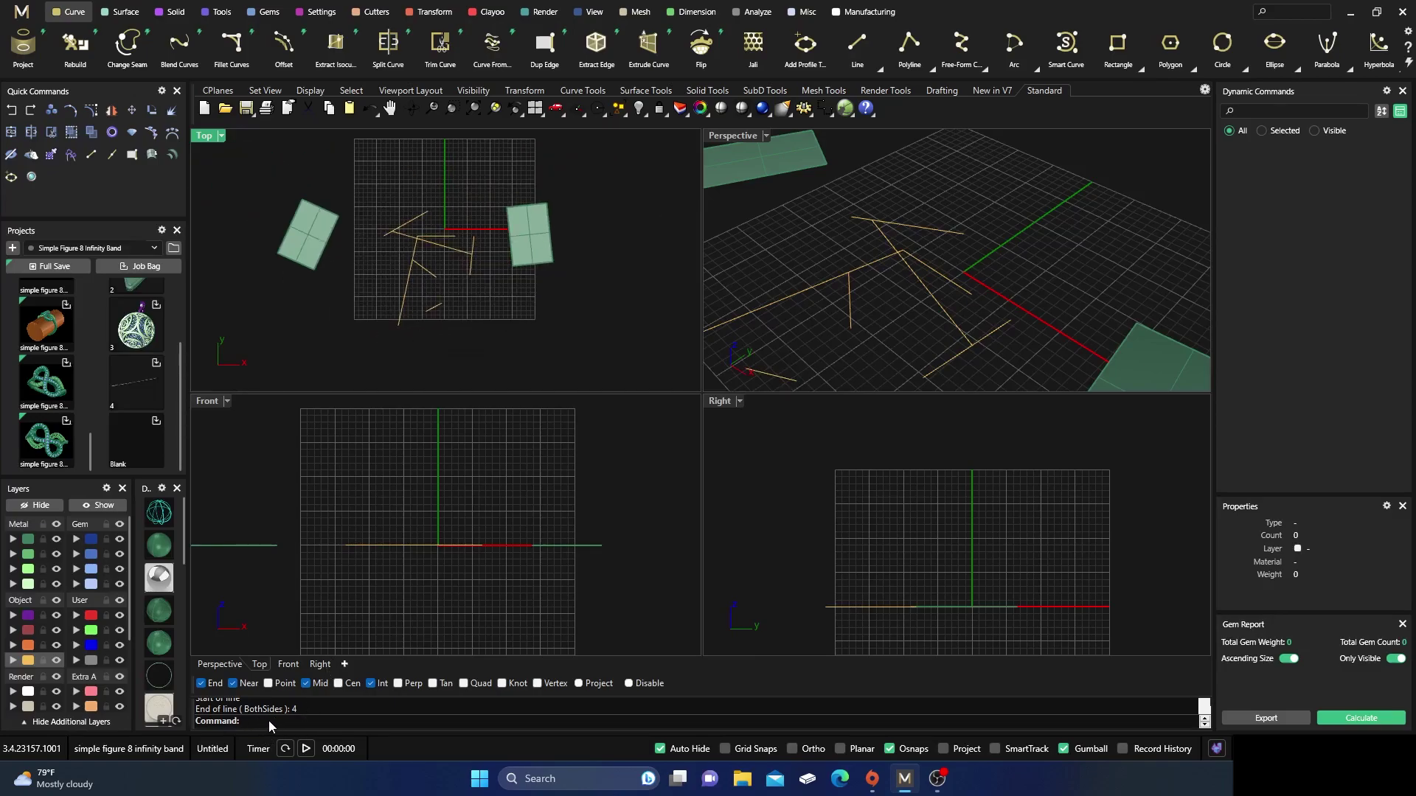
# - Show the hidden picture of the Line command options and examine its FourPoint option in the Right view
pyautogui.scroll(-3, 533, 241)
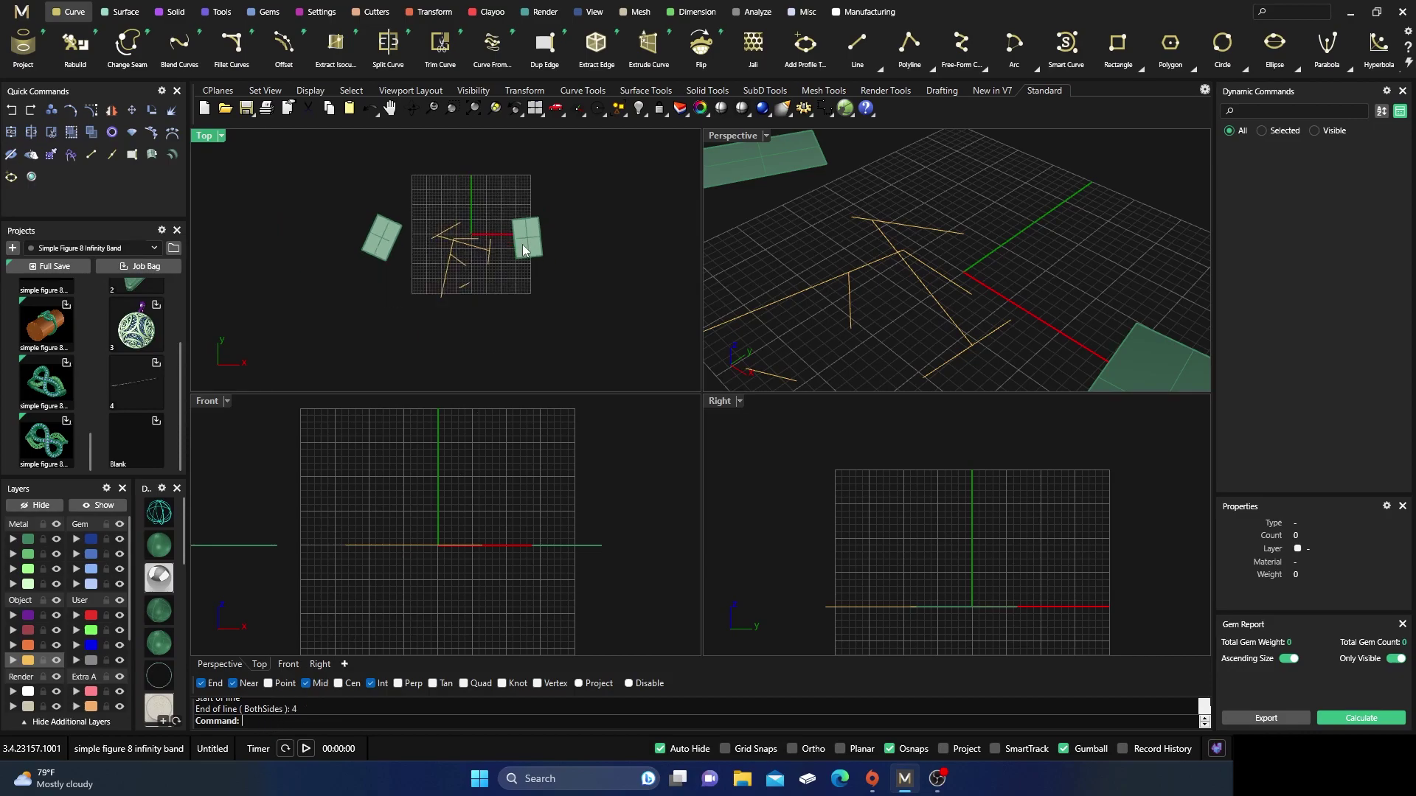
pyautogui.scroll(2, 521, 245)
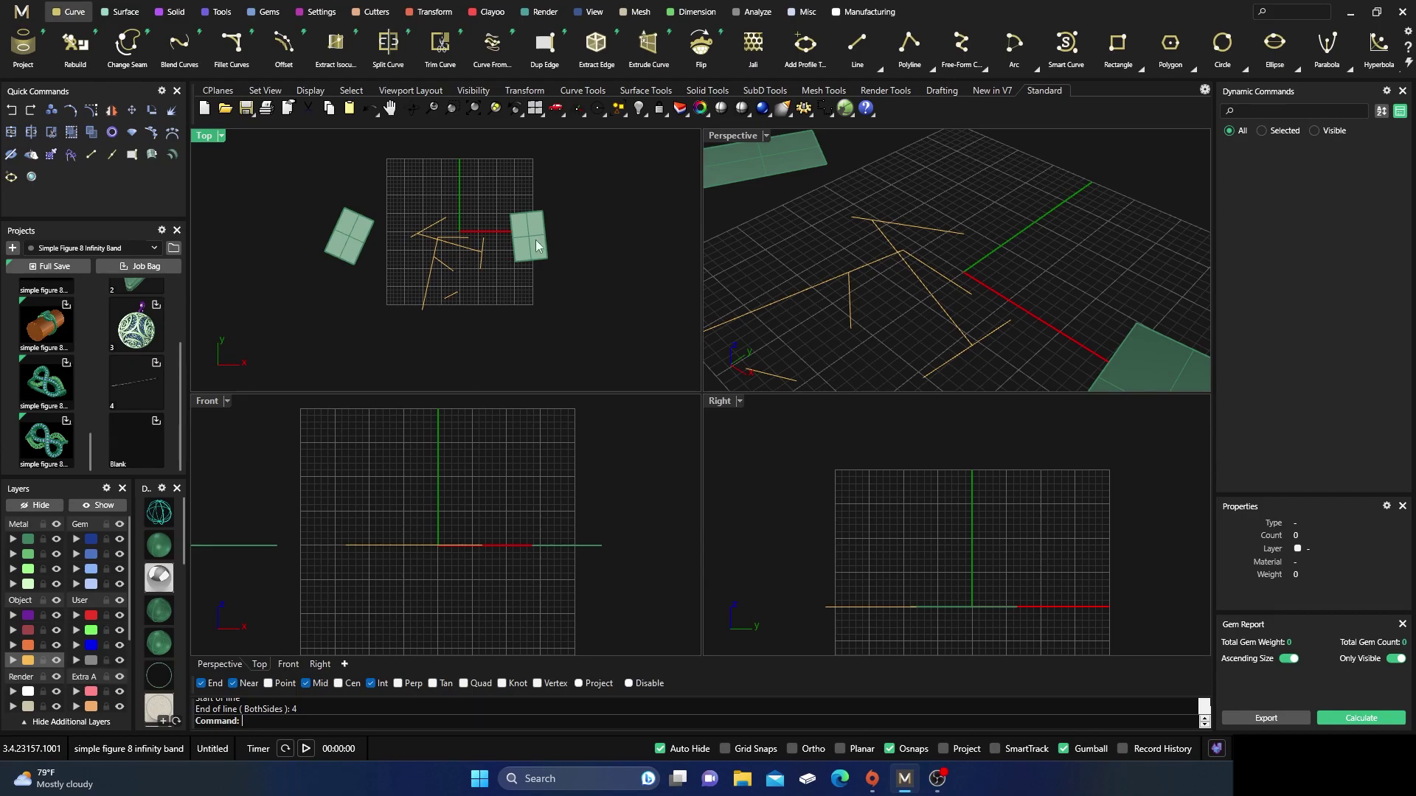
pyautogui.click(100, 508)
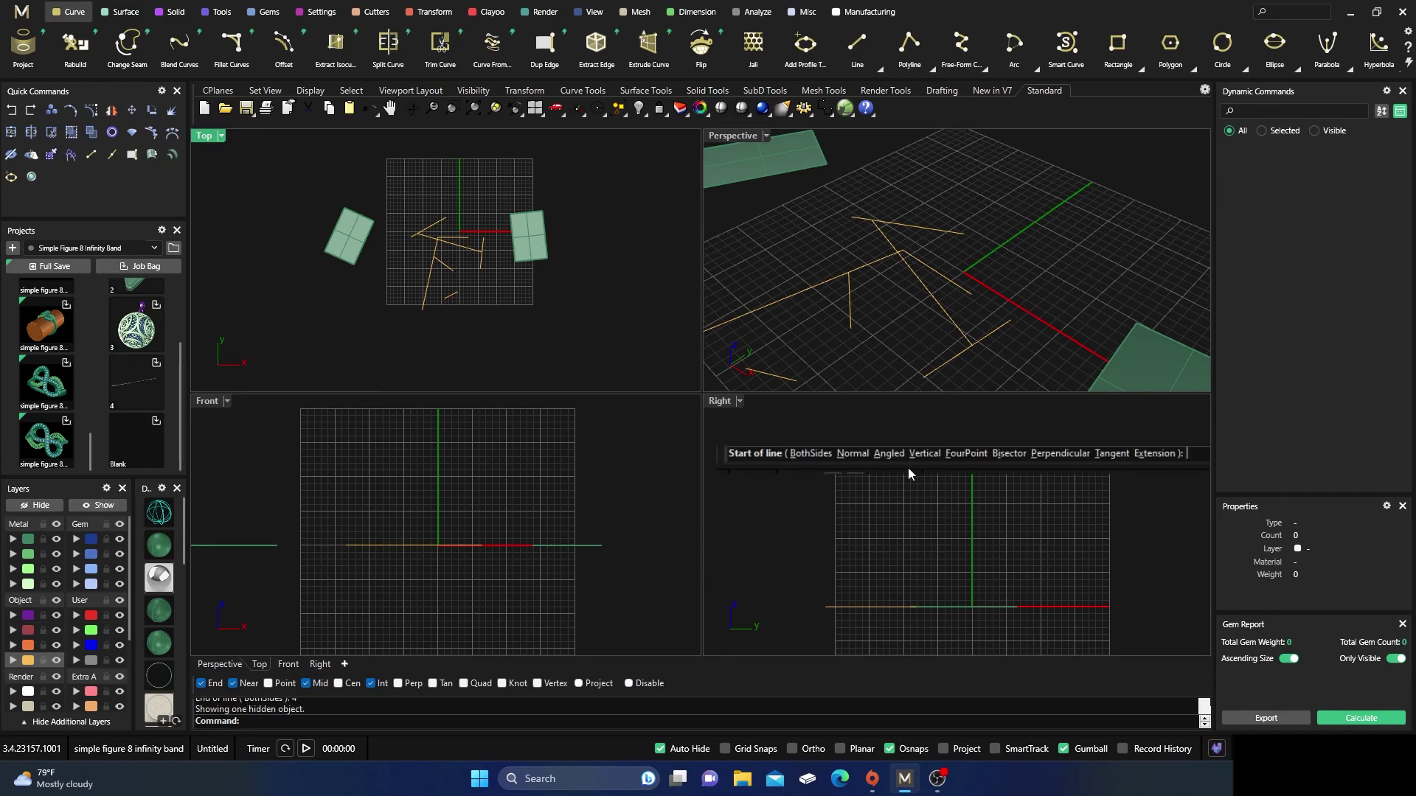
pyautogui.scroll(2, 992, 485)
pyautogui.scroll(3, 996, 475)
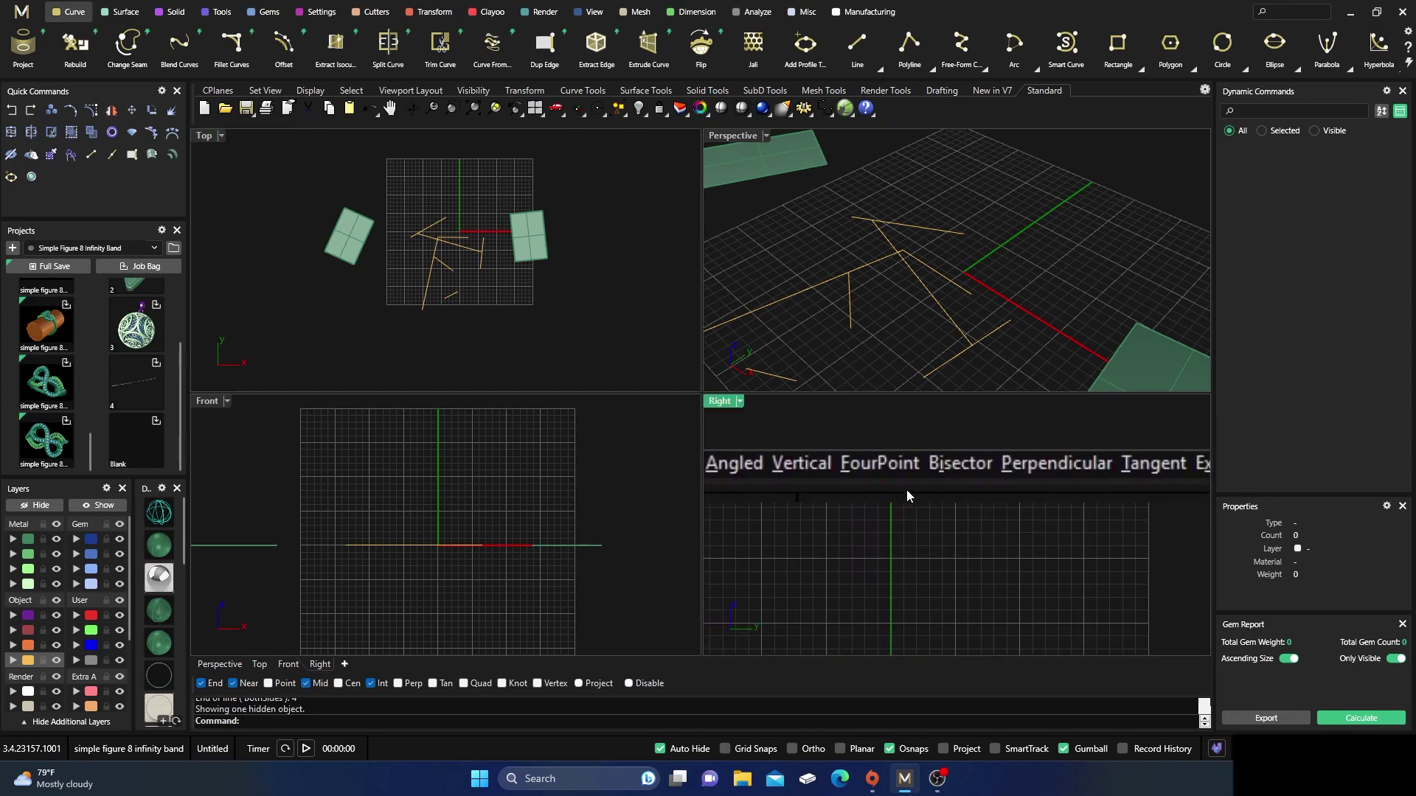